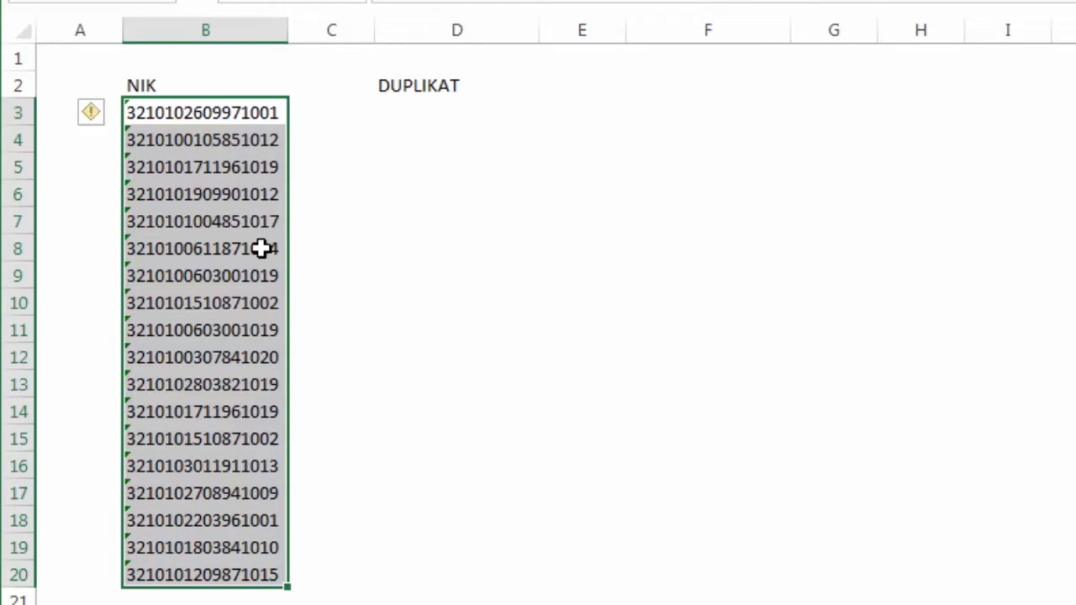
click(422, 86)
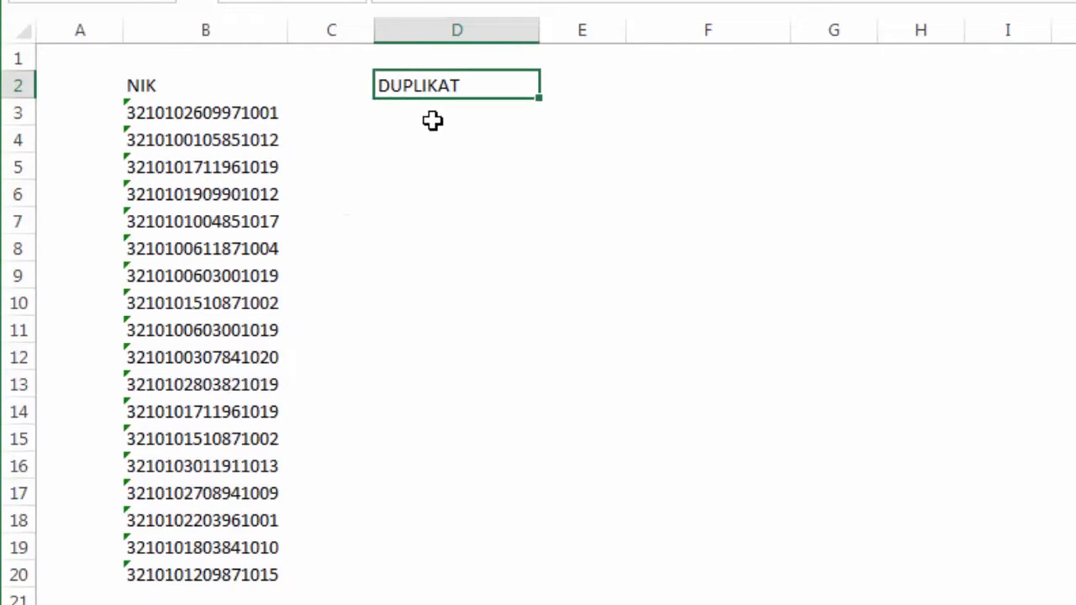
drag(209, 104, 207, 572)
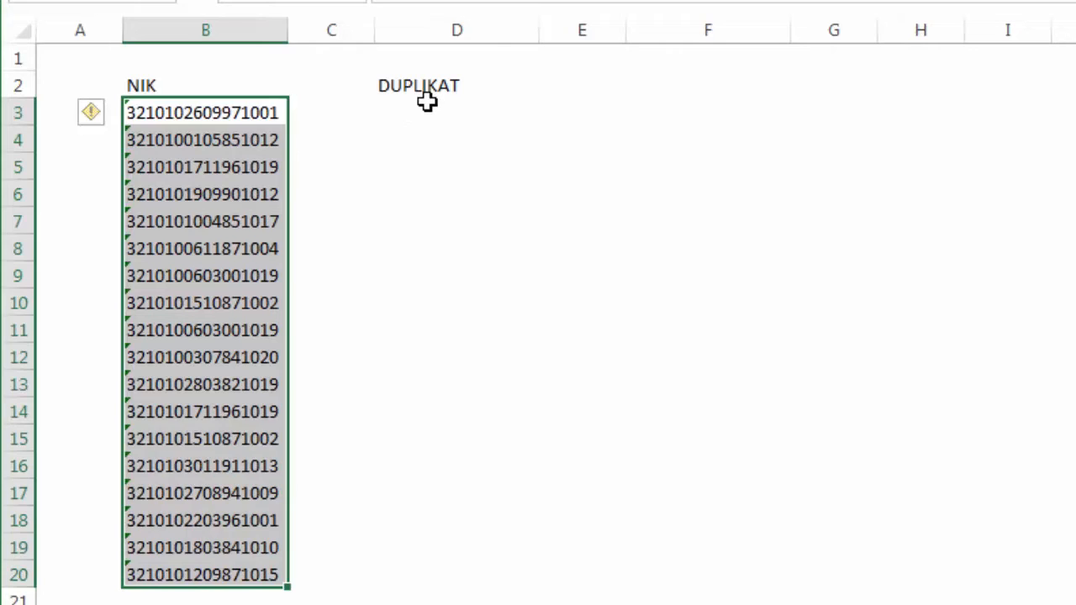
drag(427, 101, 443, 224)
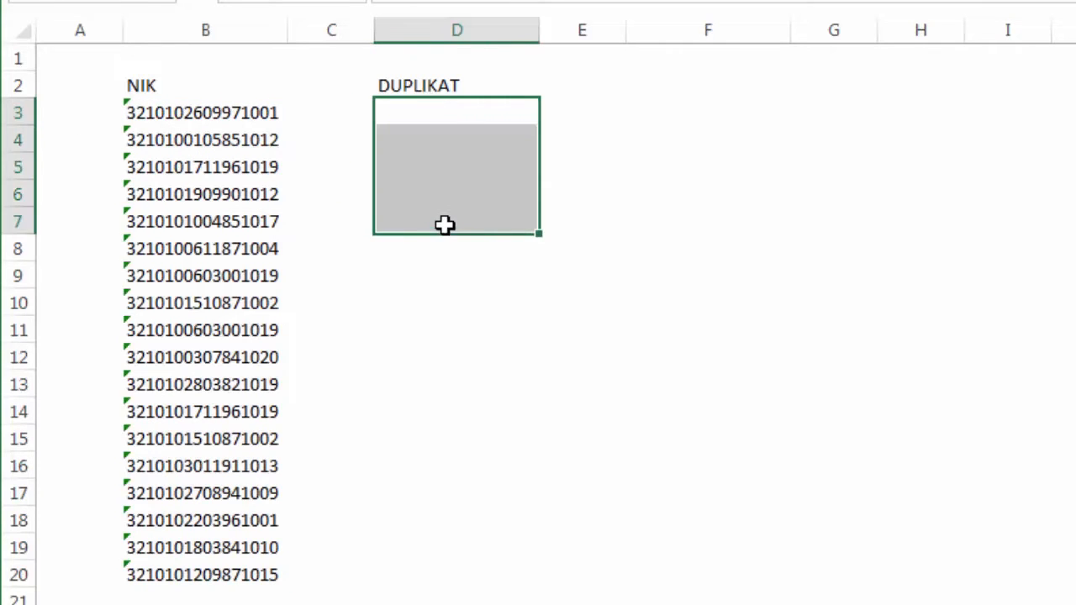
click(689, 135)
- Enter the formula =COUNTIF(B3:B20;B3:B20)>1 in cell D3 to test the NIK list for duplicates
click(433, 113)
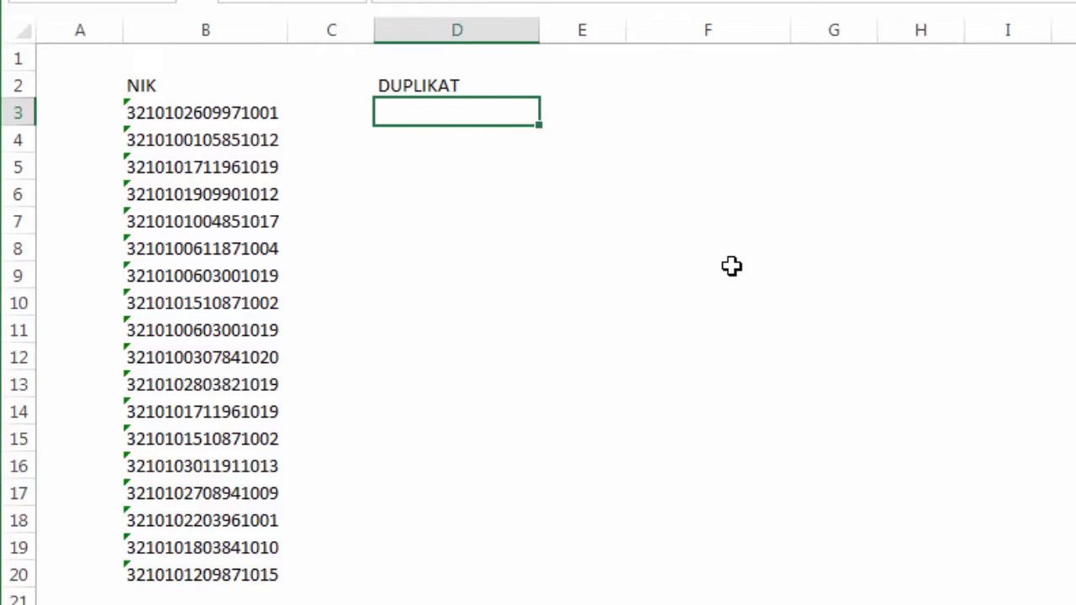
text(=coun)
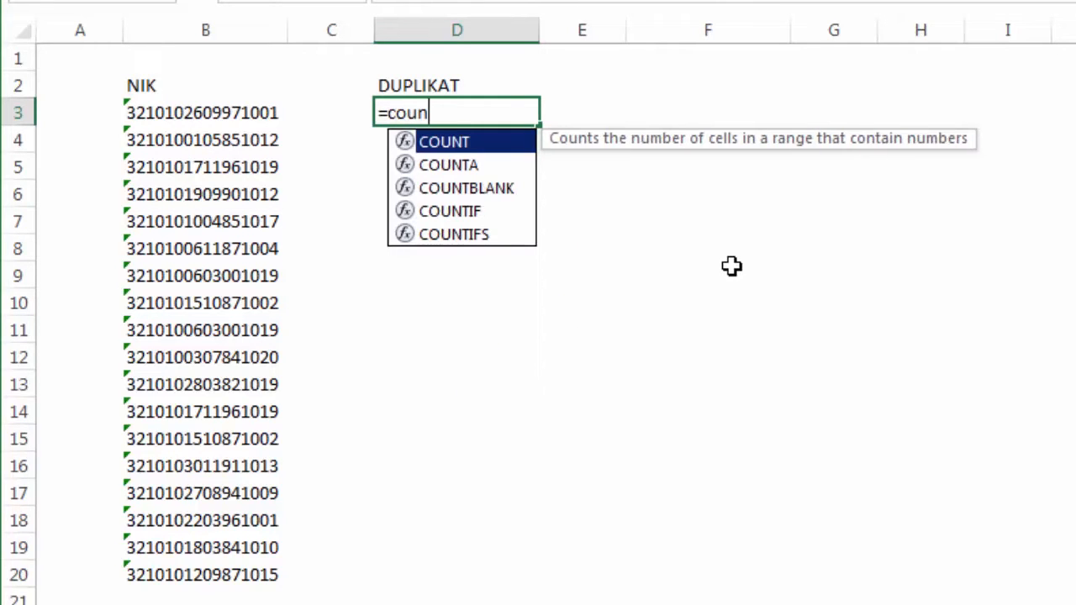
key(Down)
key(Down)
key(Down)
key(Tab)
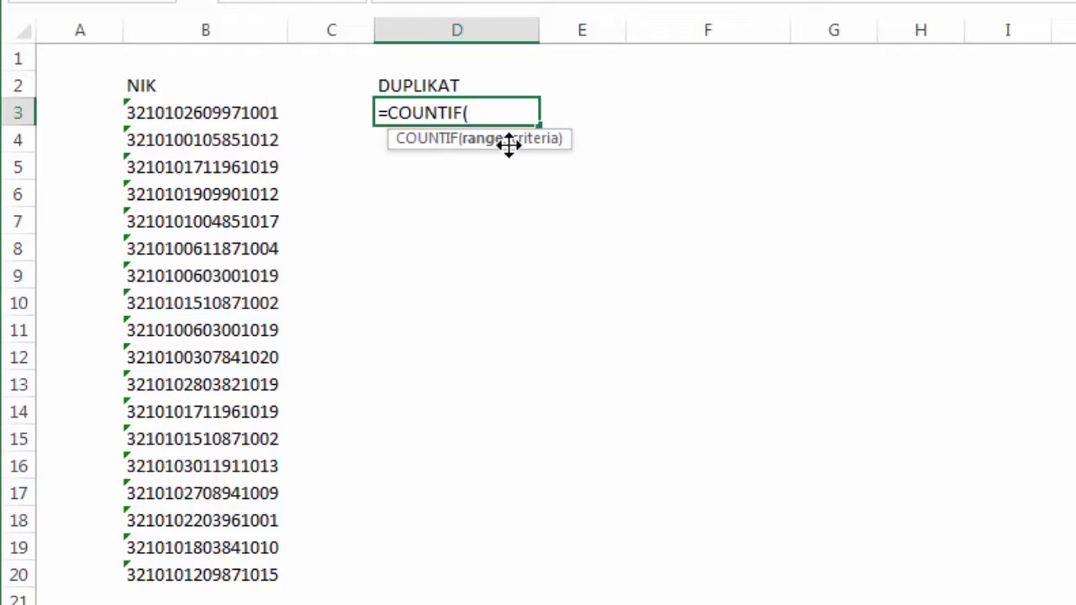
drag(228, 115, 224, 574)
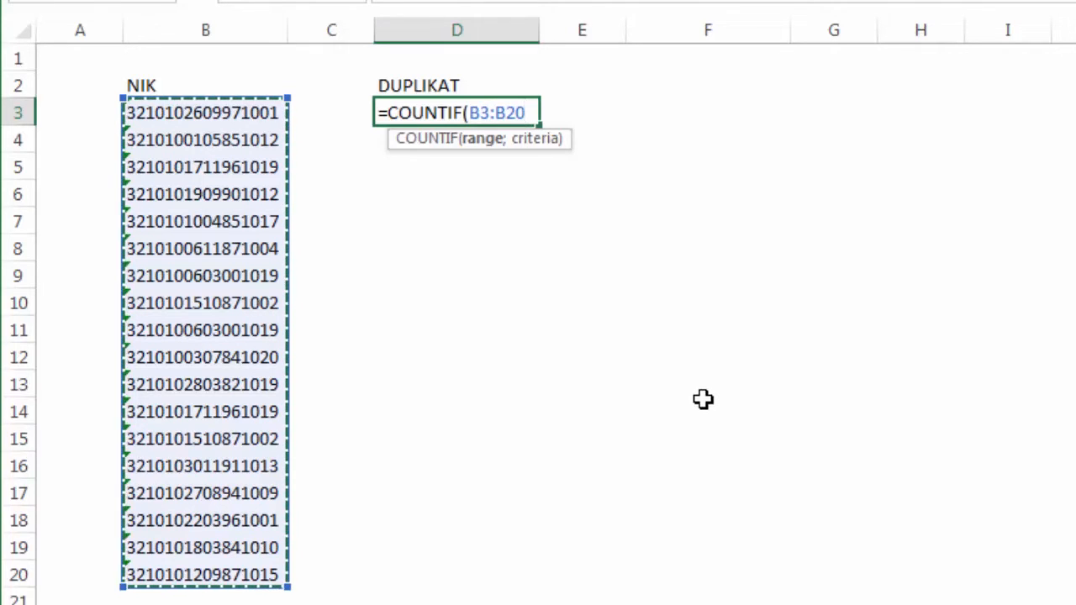
text(;)
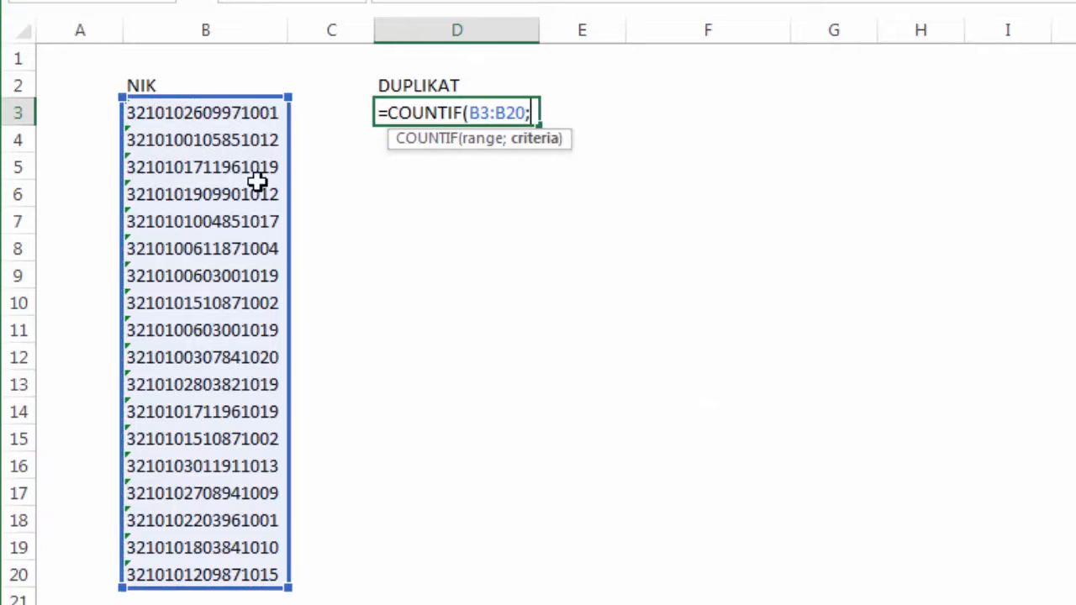
drag(247, 109, 199, 577)
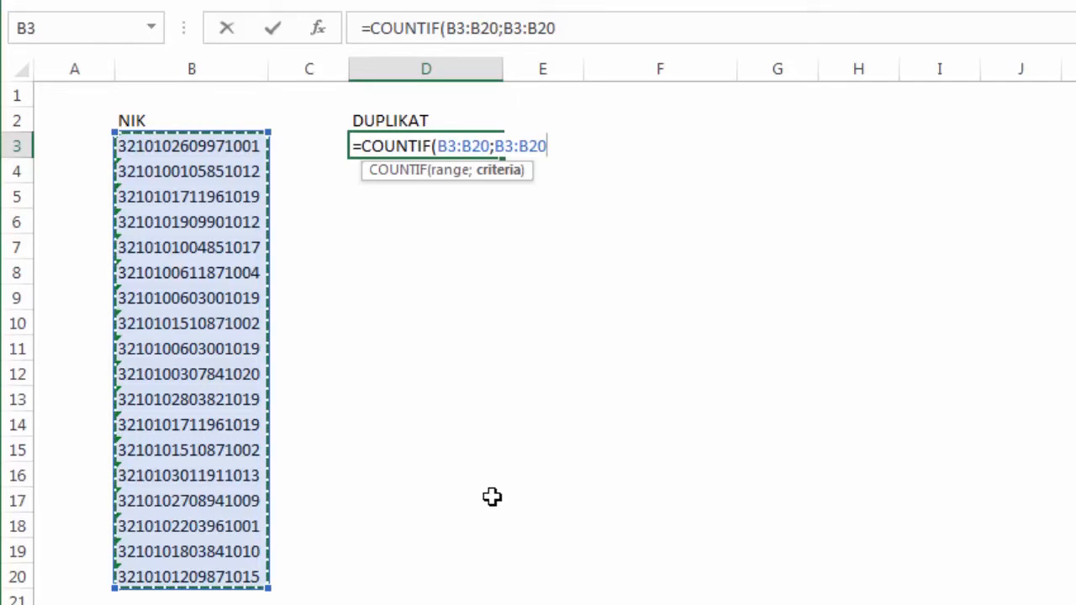
text()>)
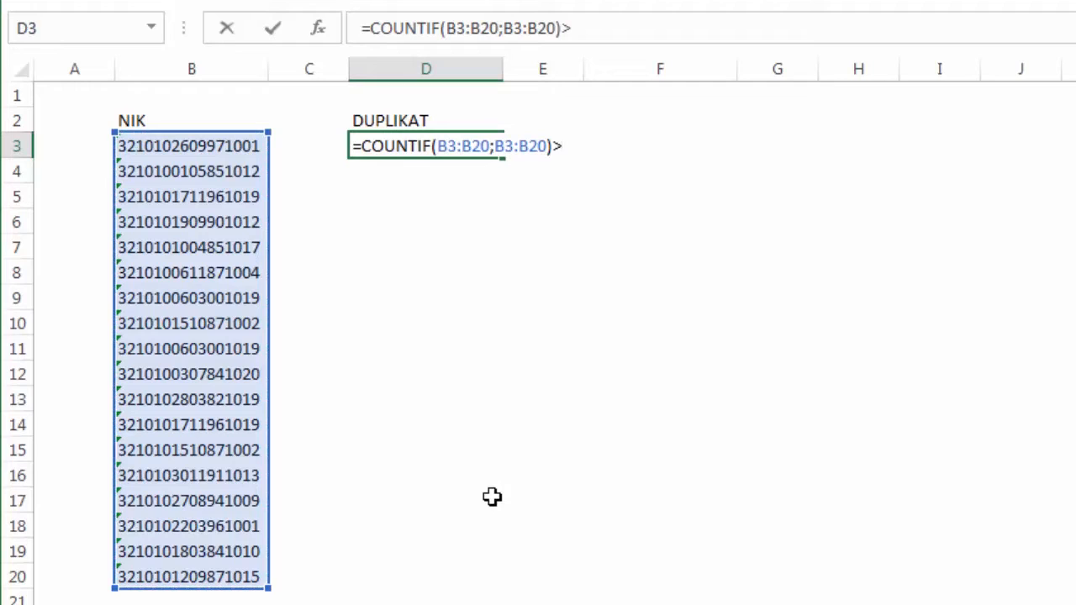
text(1)
key(Return)
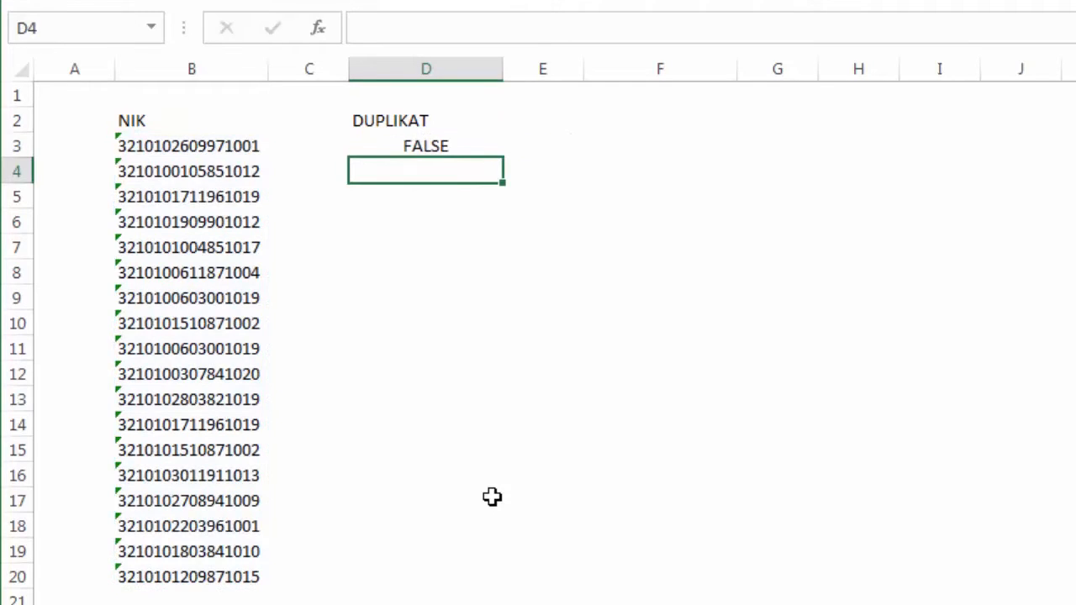
key(Up)
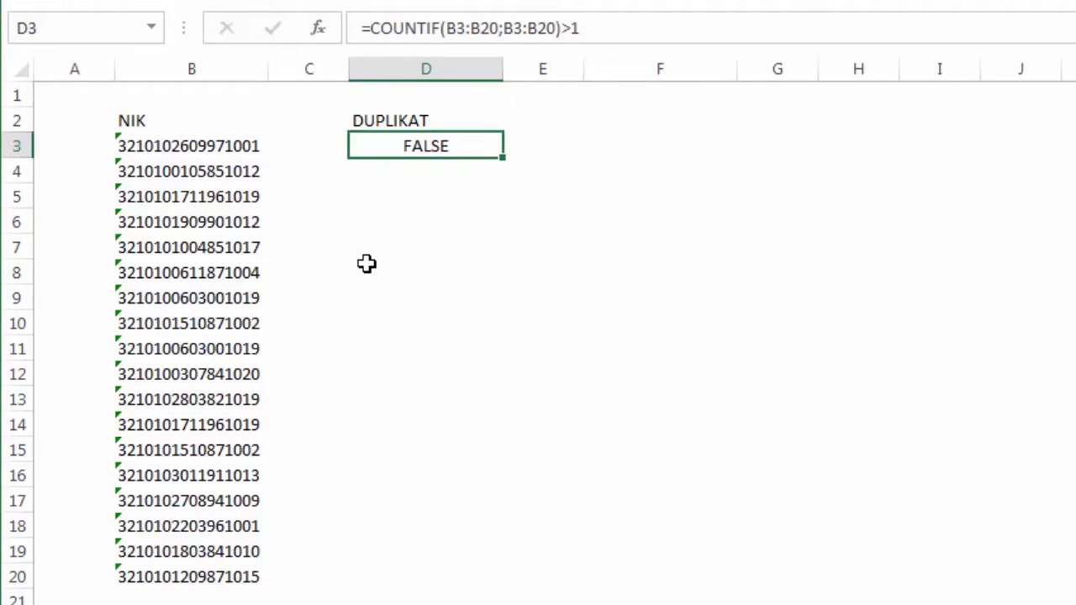
- Try filling the COUNTIF formula from D3 down to D20 and inspect the copied formulas in D5 and D9
click(200, 147)
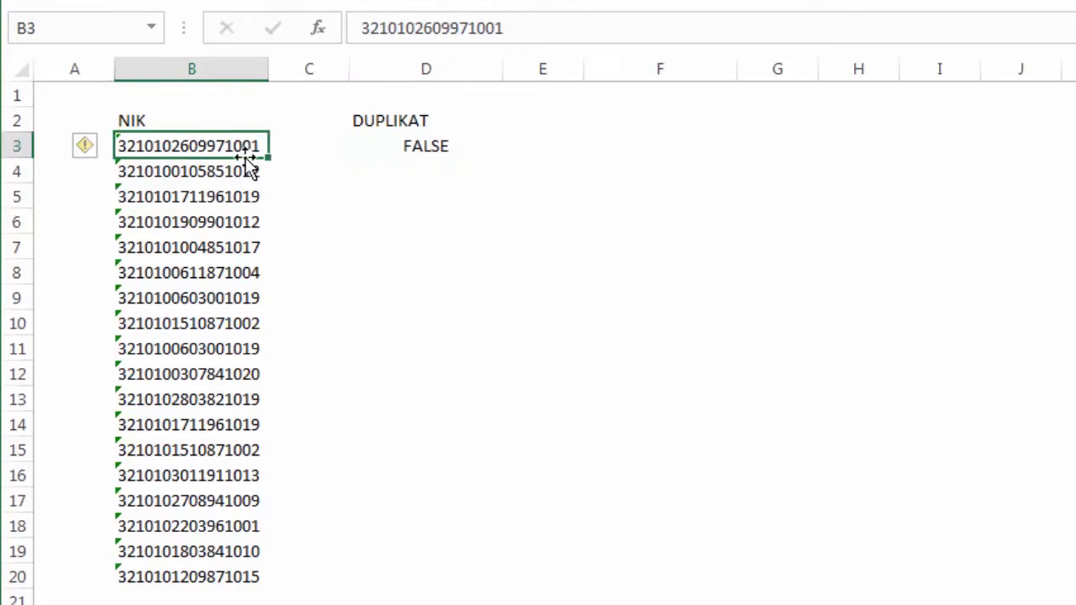
click(433, 148)
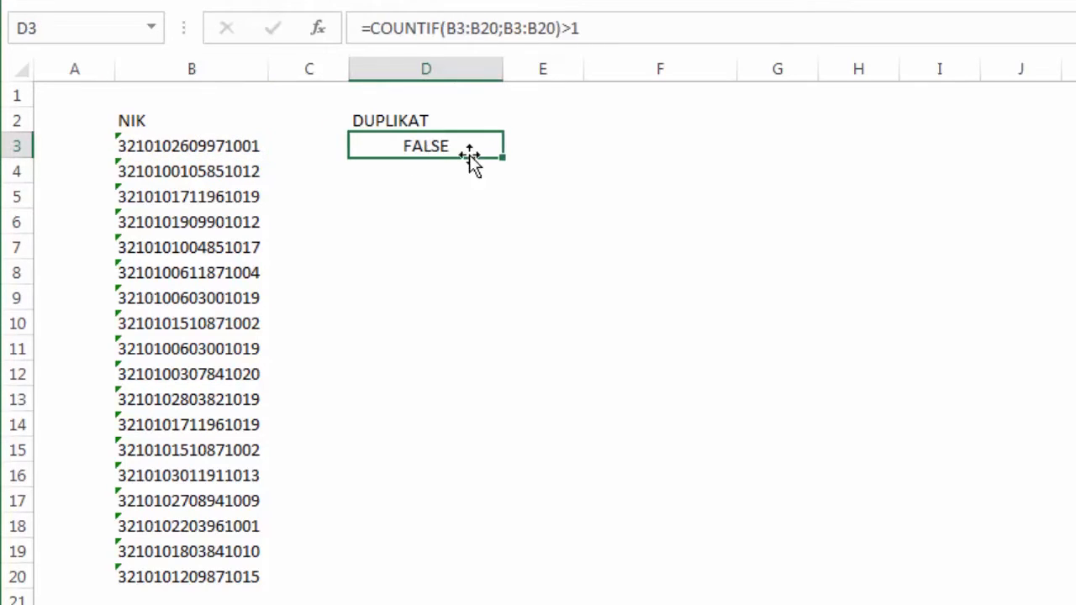
drag(505, 155, 502, 589)
click(690, 226)
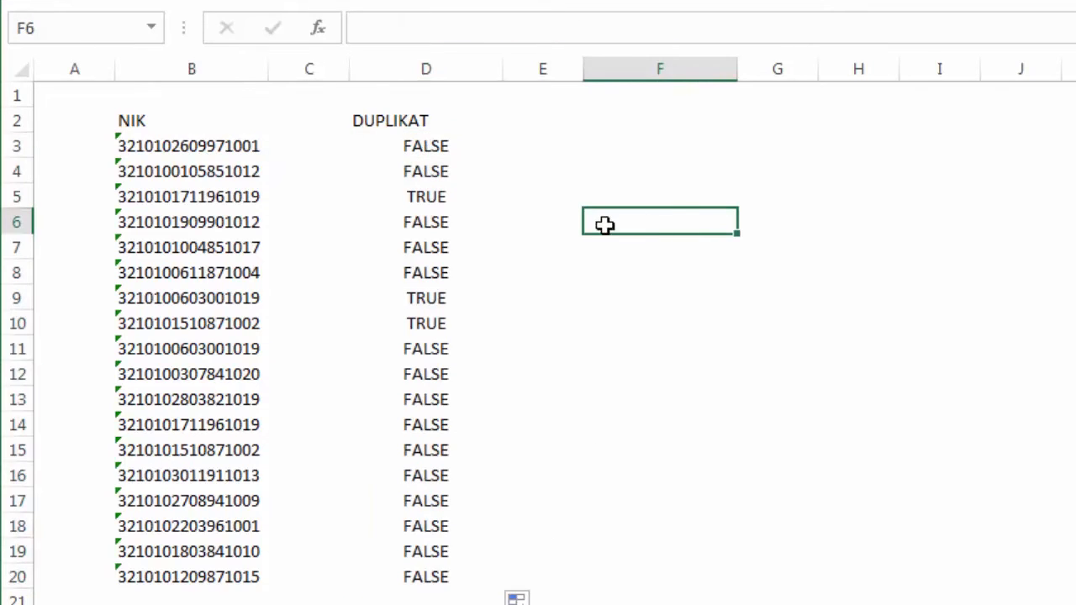
click(433, 199)
click(440, 301)
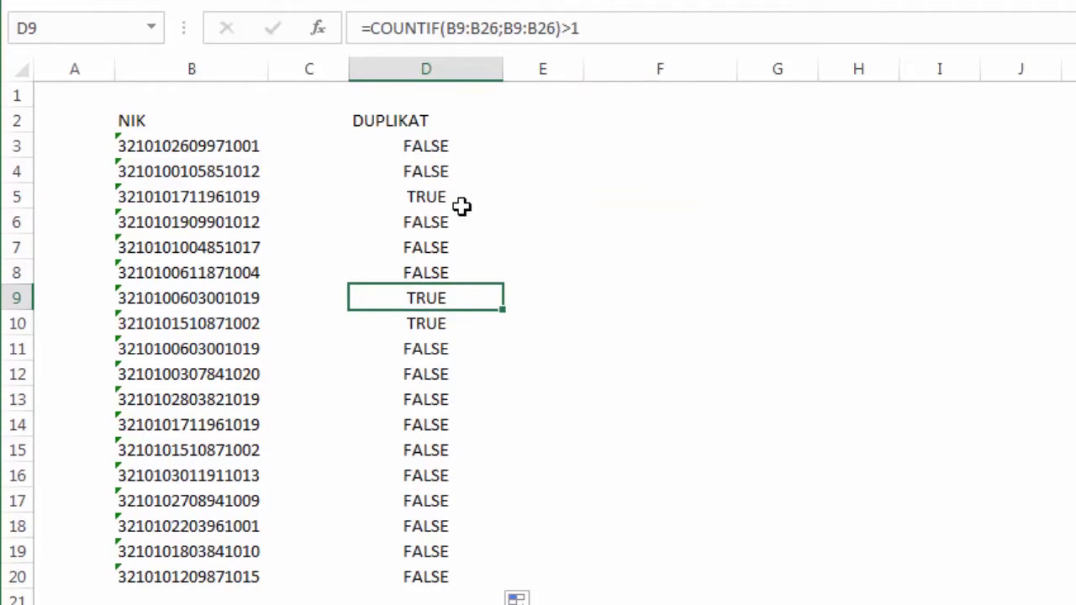
click(567, 247)
- Clear the copied formulas from D4:D20, keeping only the one in D3
click(430, 148)
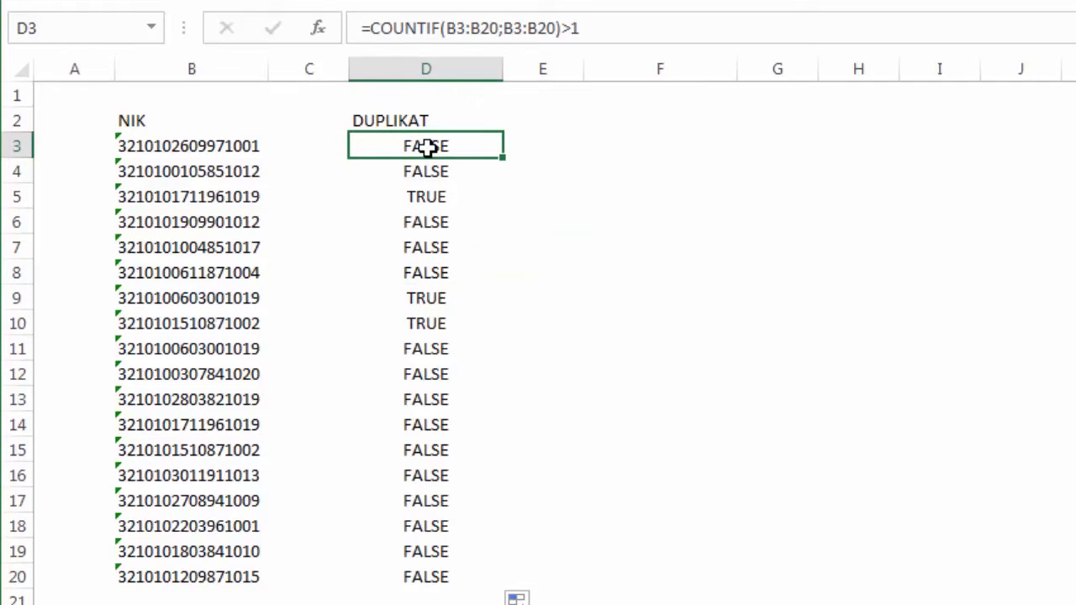
drag(427, 172, 439, 565)
key(Delete)
click(600, 350)
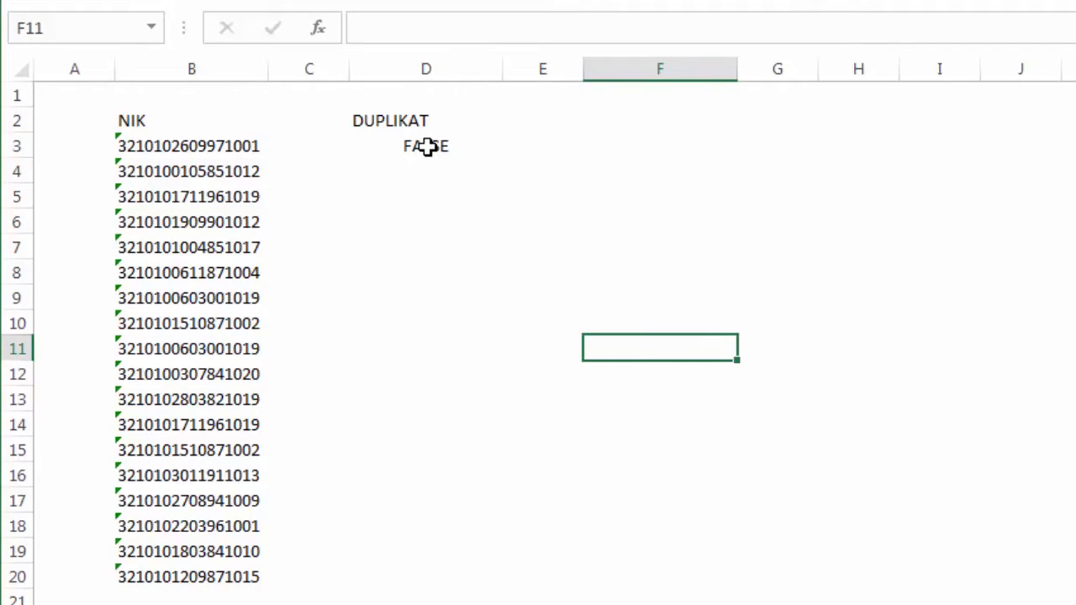
- Wrap the COUNTIF test in D3 in an IF function that returns 0 when true and 1 when false
click(427, 146)
double_click(427, 146)
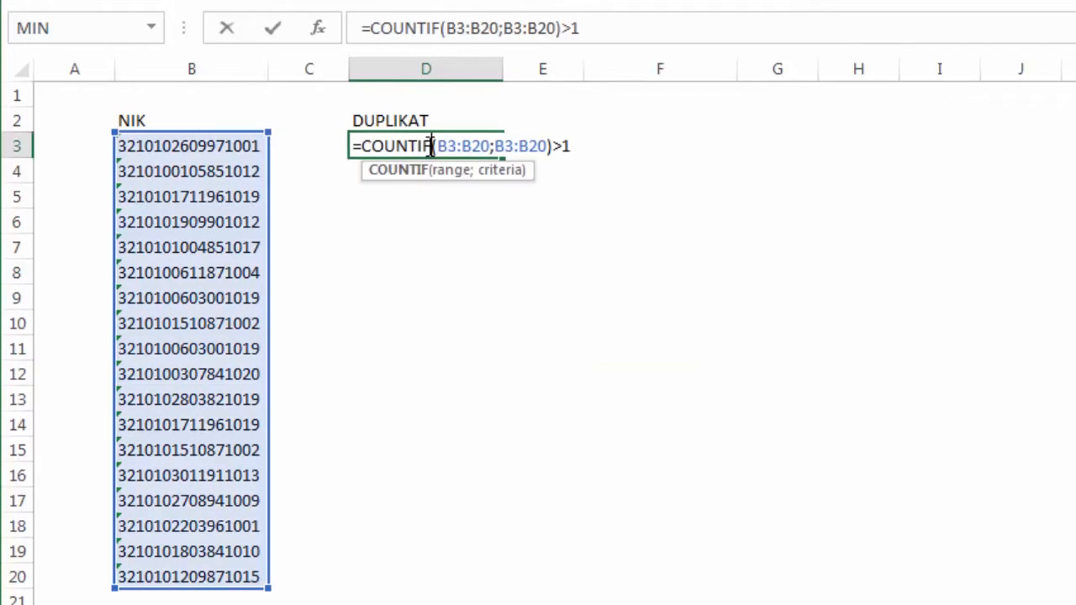
click(365, 156)
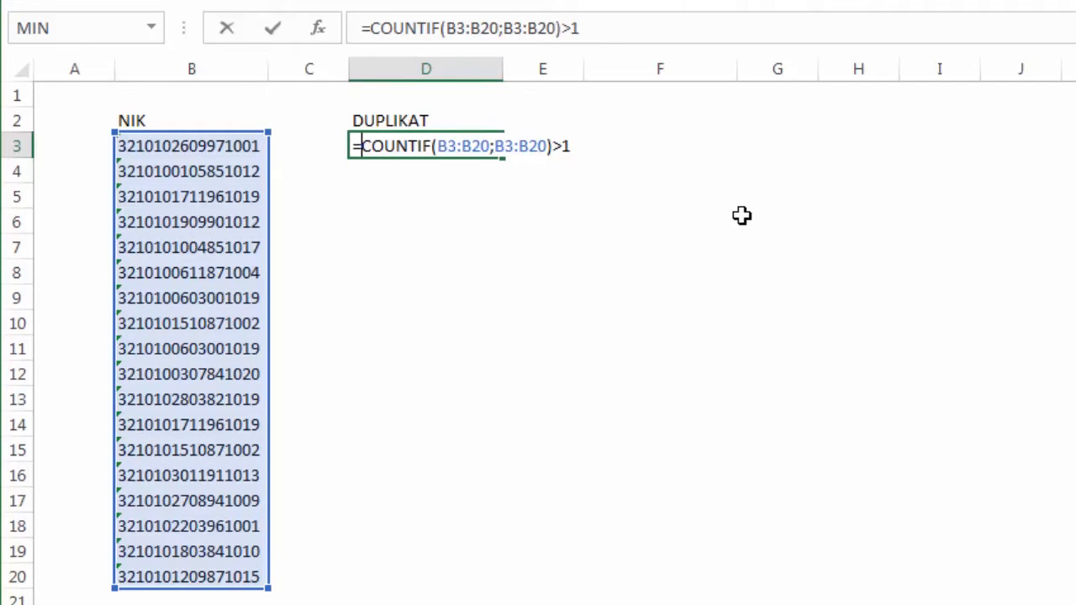
text(If()
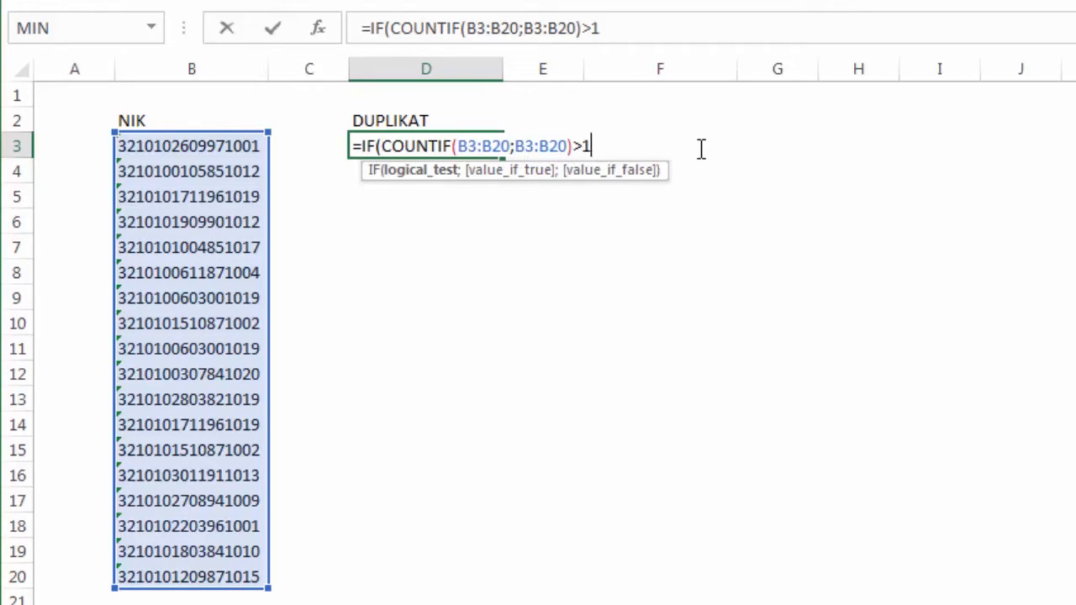
text(;)
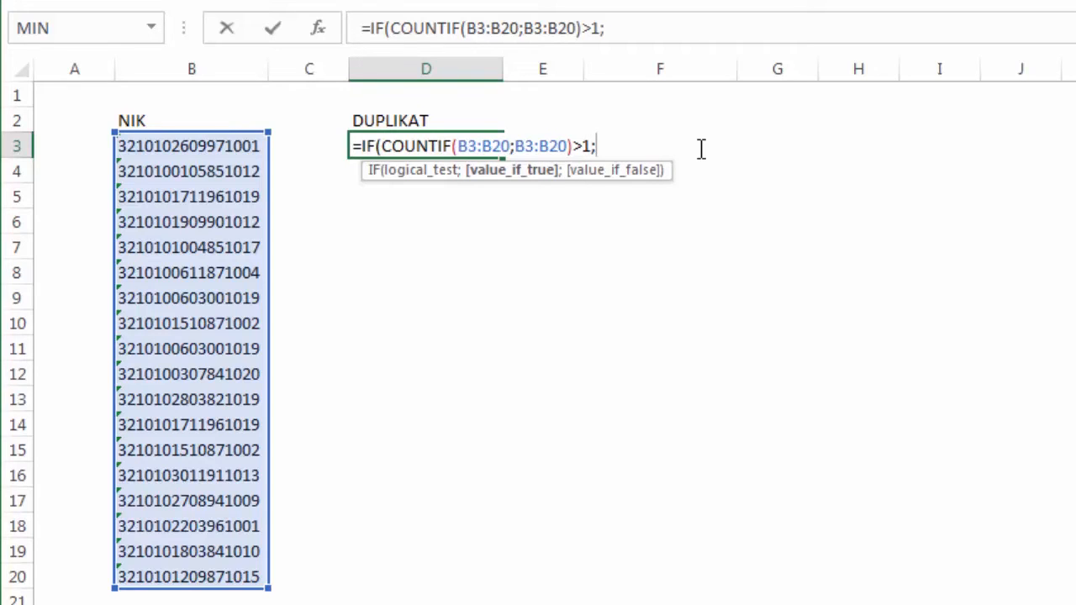
text(0;)
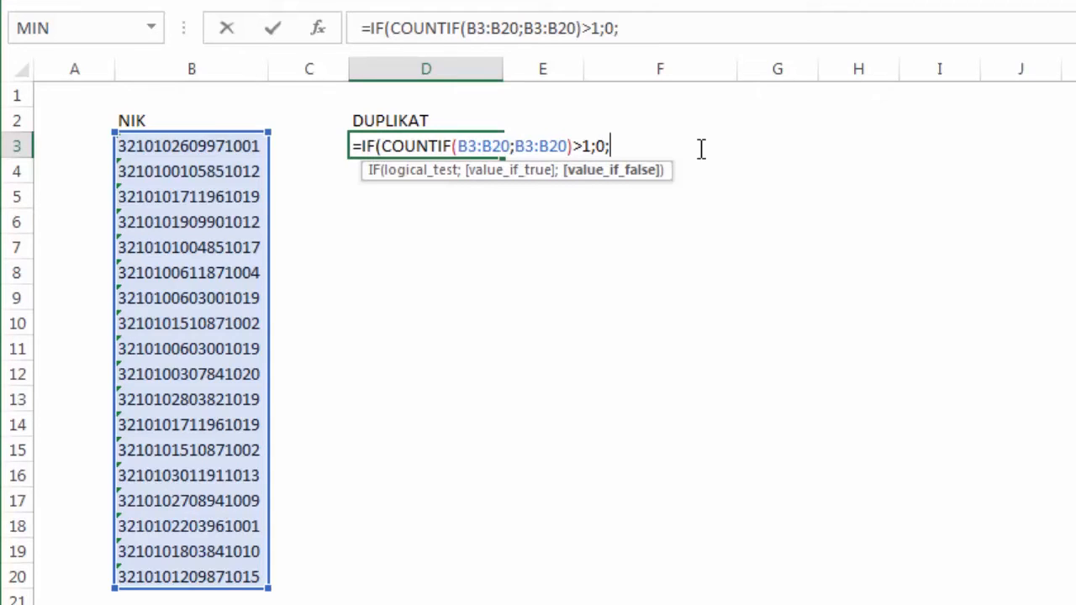
text(1)
key(Return)
key(Return)
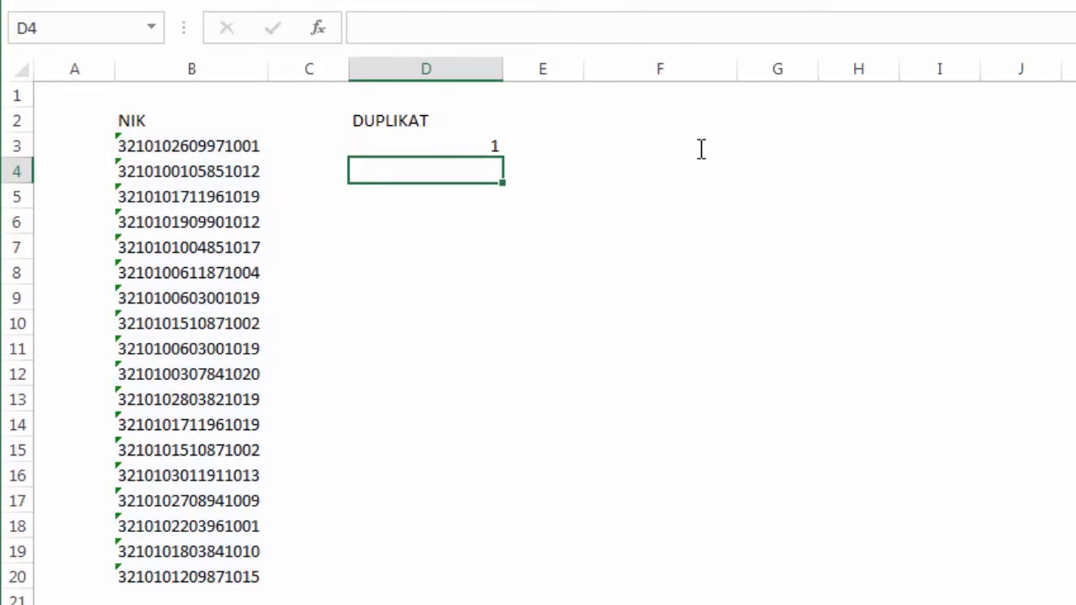
- Try filling the IF formula from D3 down to D20, check cell D9, and undo the fill
click(457, 147)
drag(502, 157, 456, 586)
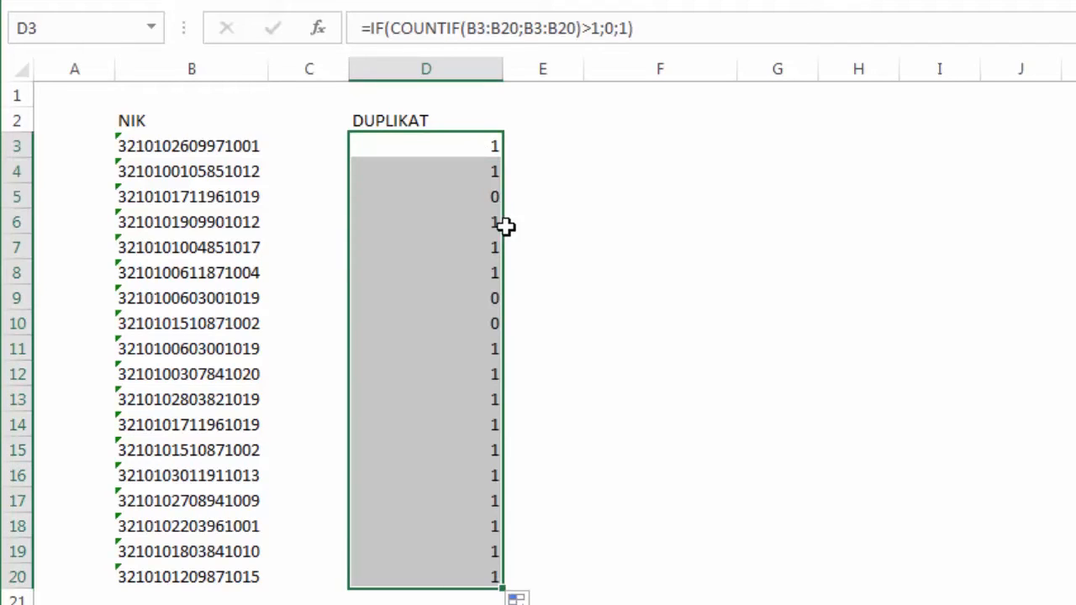
click(488, 307)
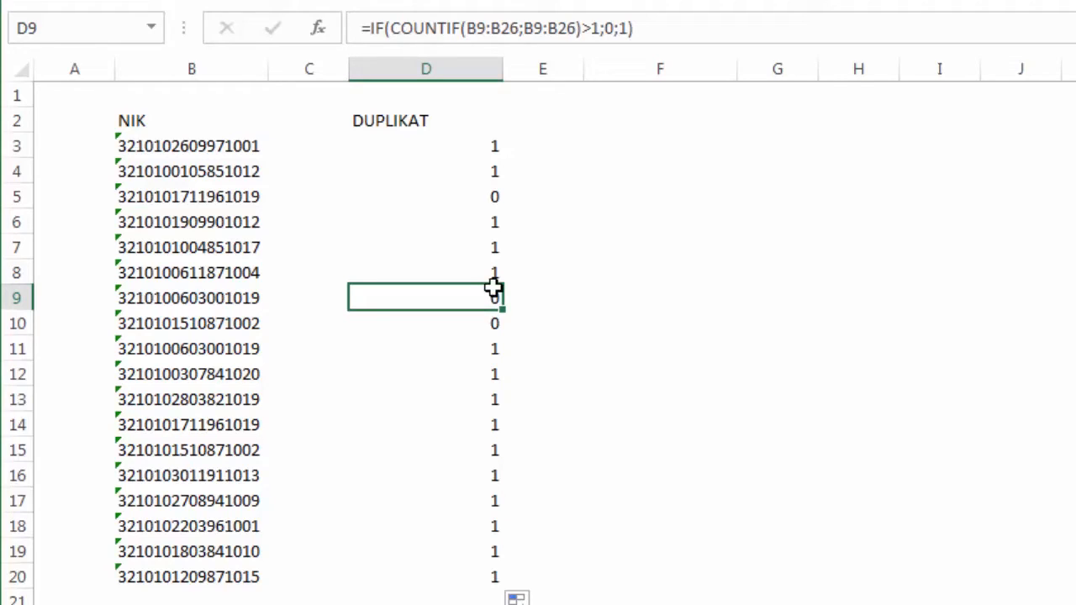
key(ctrl+z)
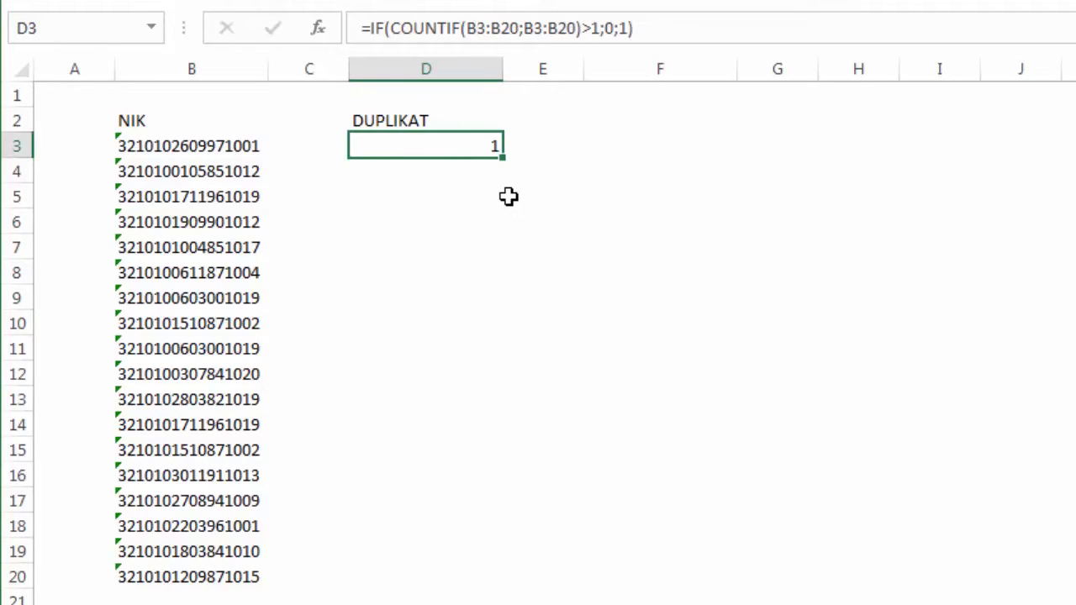
- Add a MATCH function with lookup value 0 in front of the IF expression in D3's formula
double_click(463, 148)
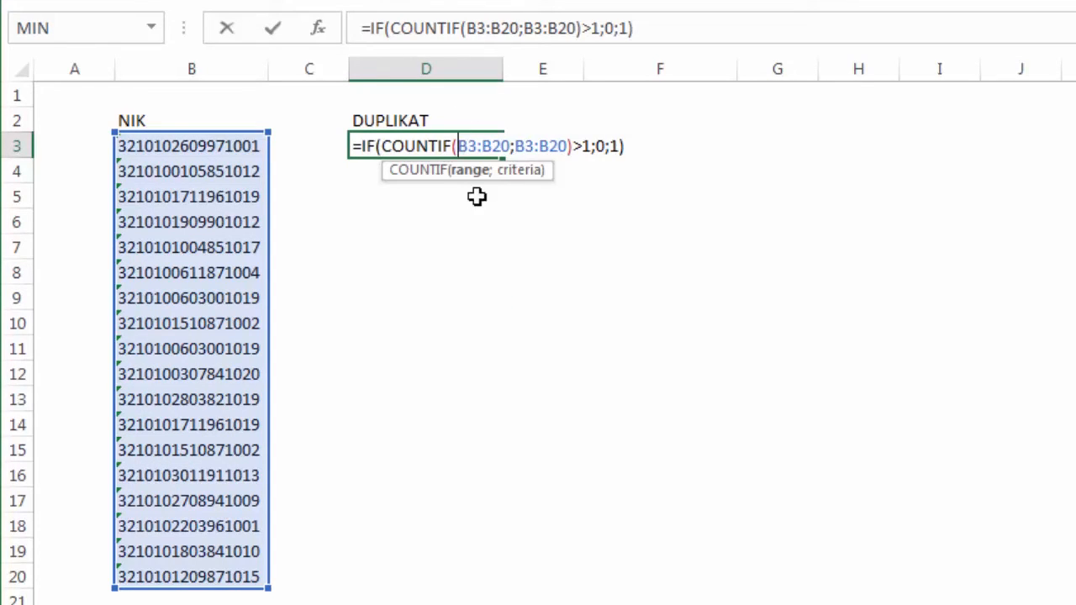
click(354, 145)
key(Right)
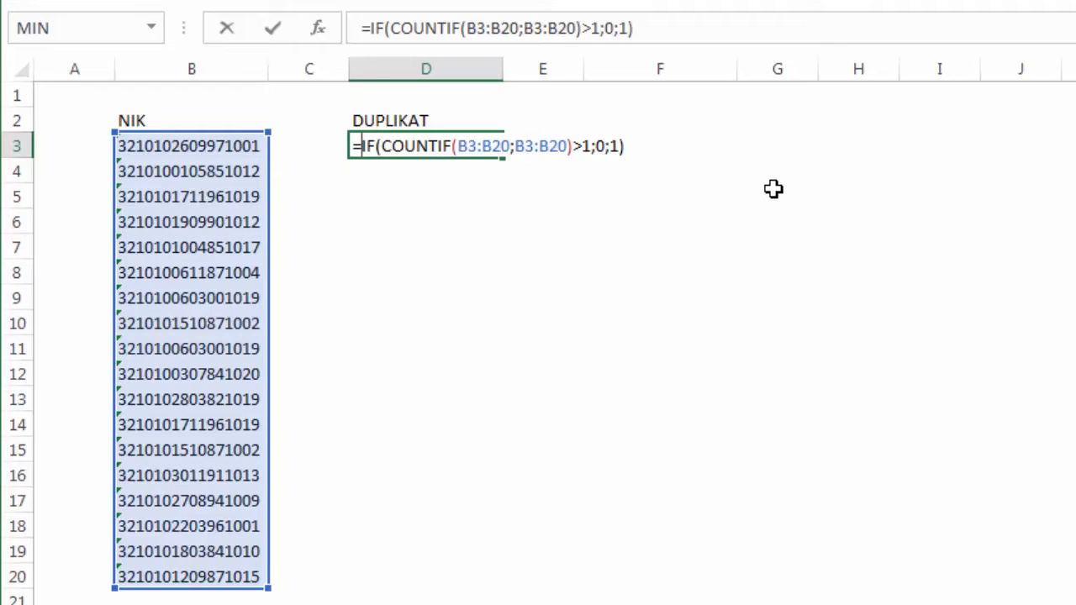
text(ma)
key(Tab)
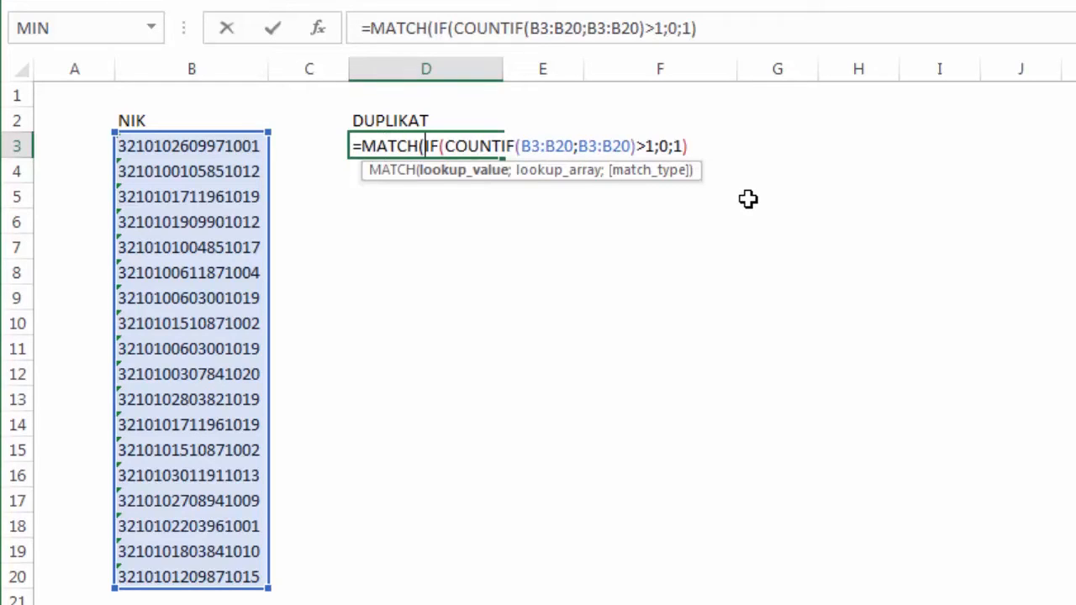
text(0)
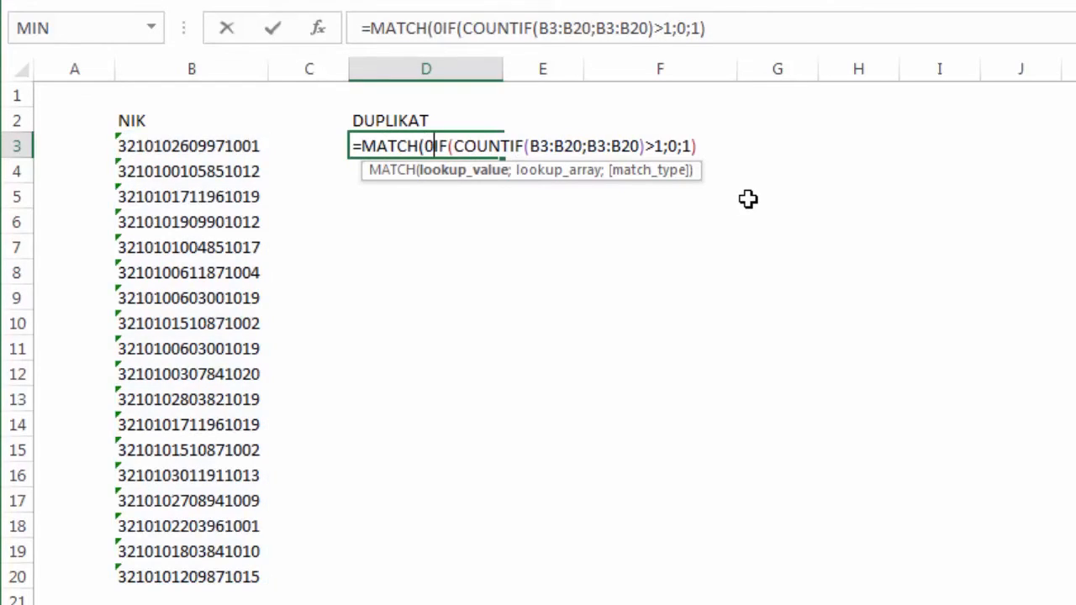
text(;)
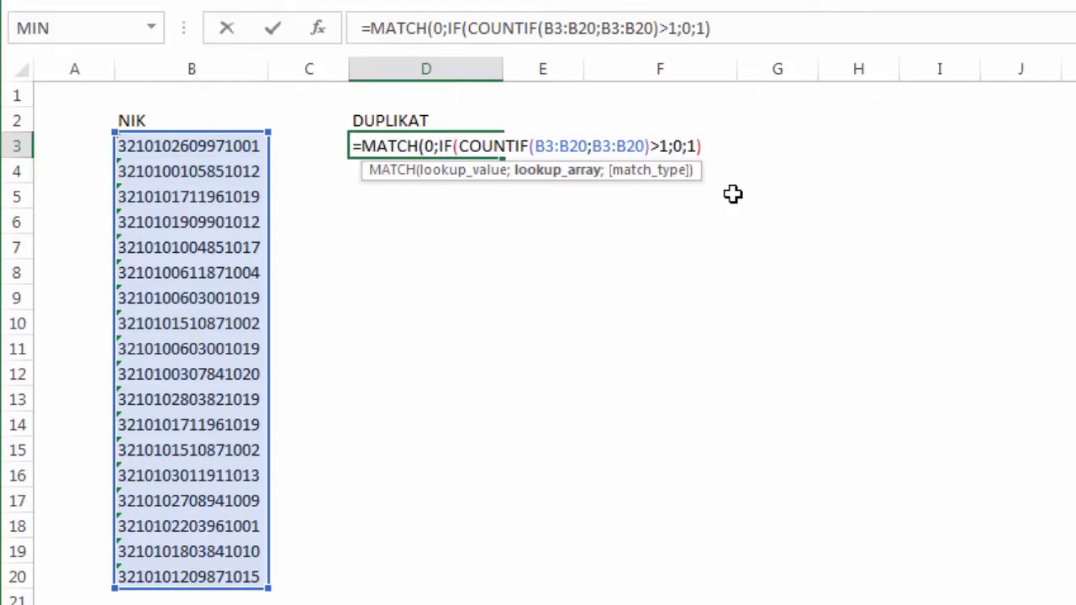
- Insert a COUNTIF function in front of the IF expression in D3's formula, inside MATCH's lookup array
text(con)
key(Down)
key(Down)
key(Down)
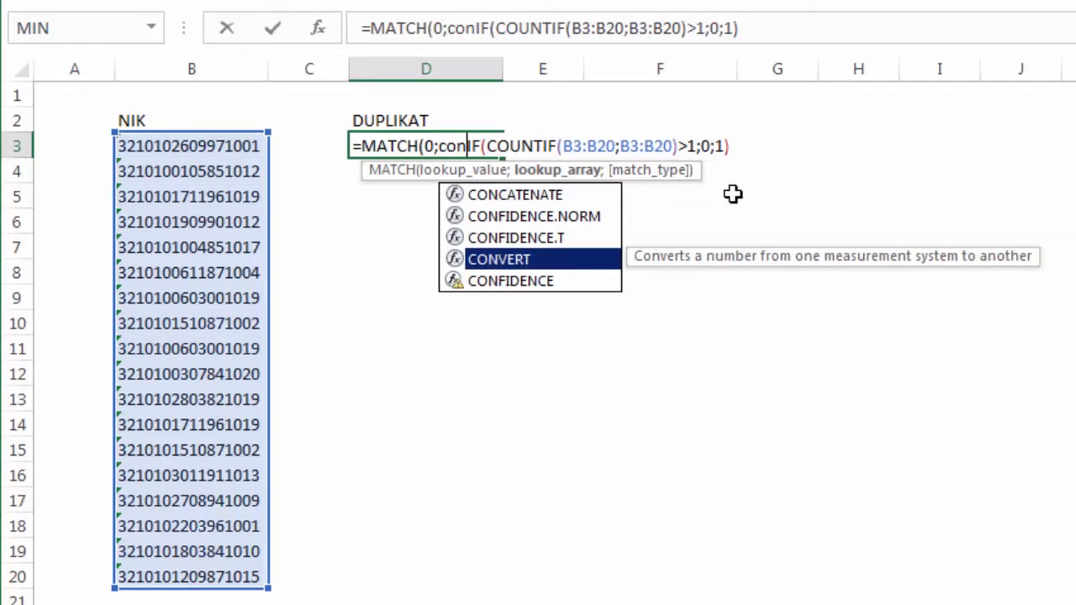
key(BackSpace)
key(BackSpace)
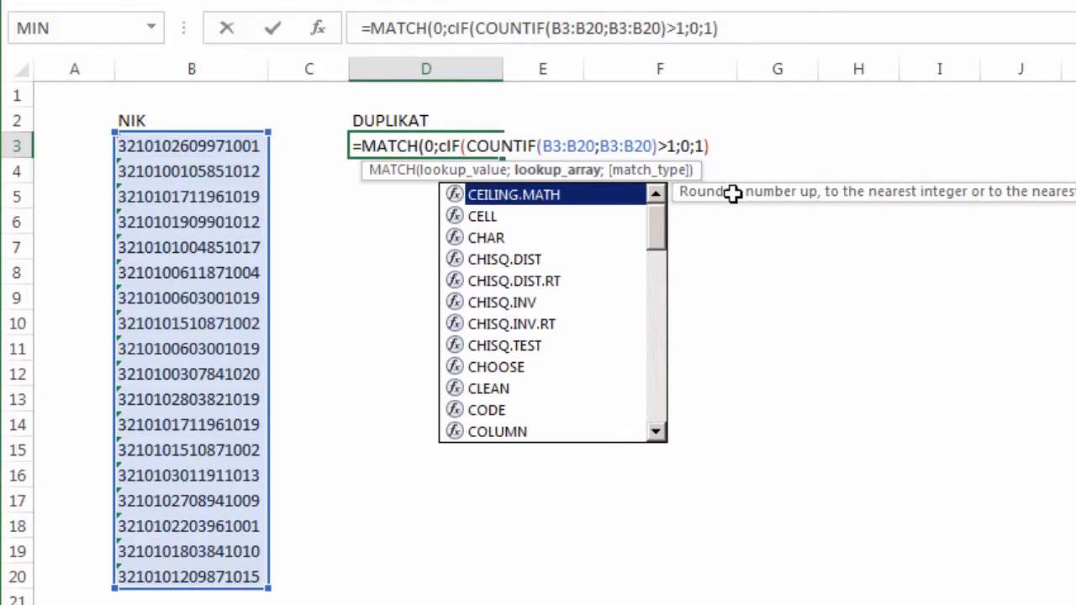
text(oun)
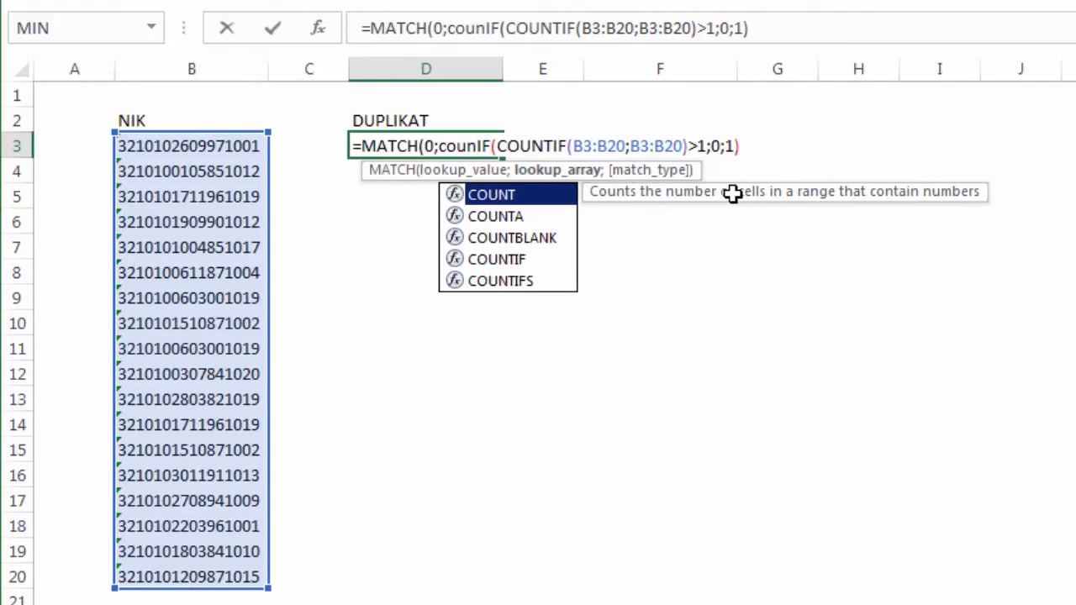
key(Down)
key(Down)
key(Down)
key(Tab)
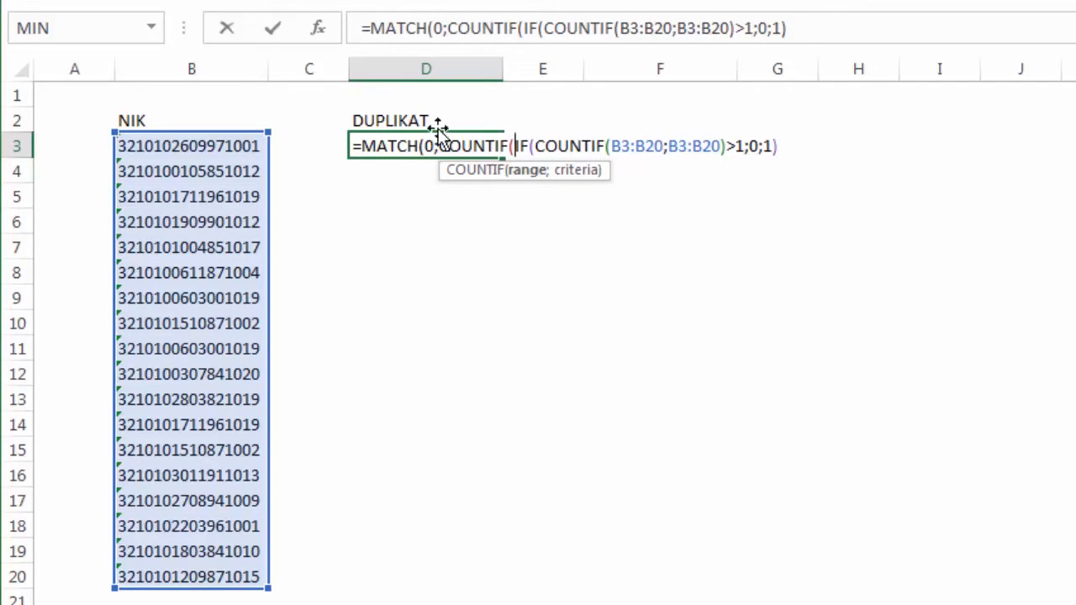
- Give the new COUNTIF the range D2:D2 and criteria B3:B20, then add its result to the IF expression with a plus sign
click(465, 124)
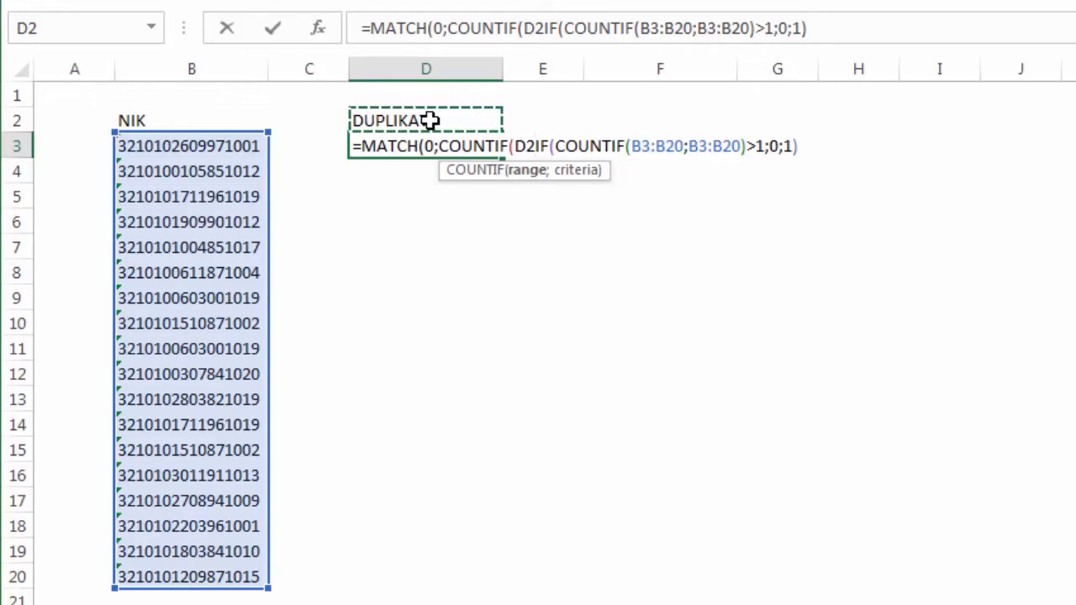
text(:D2)
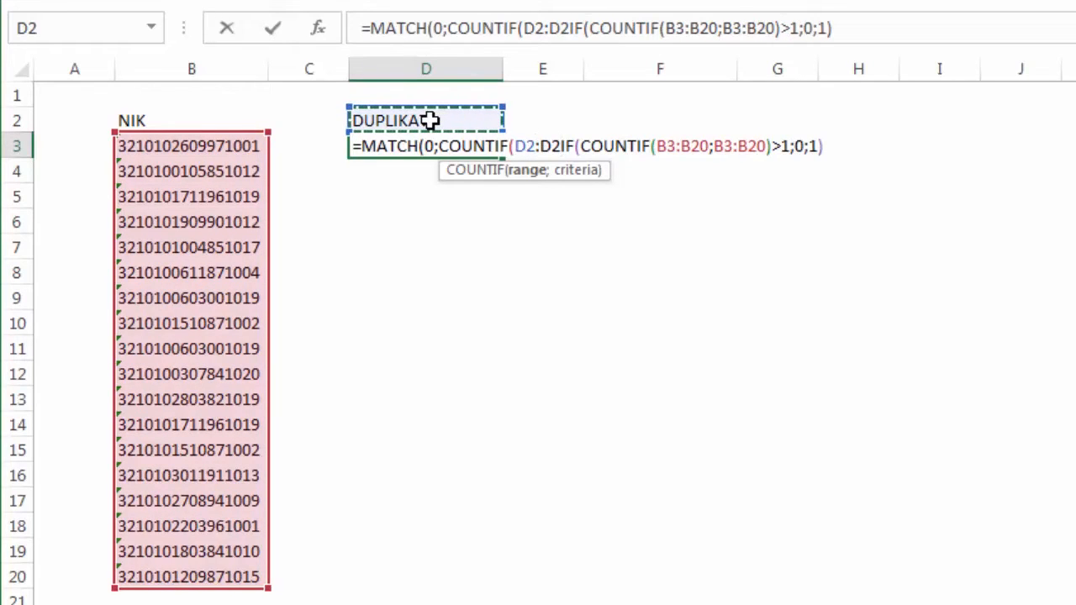
text(;)
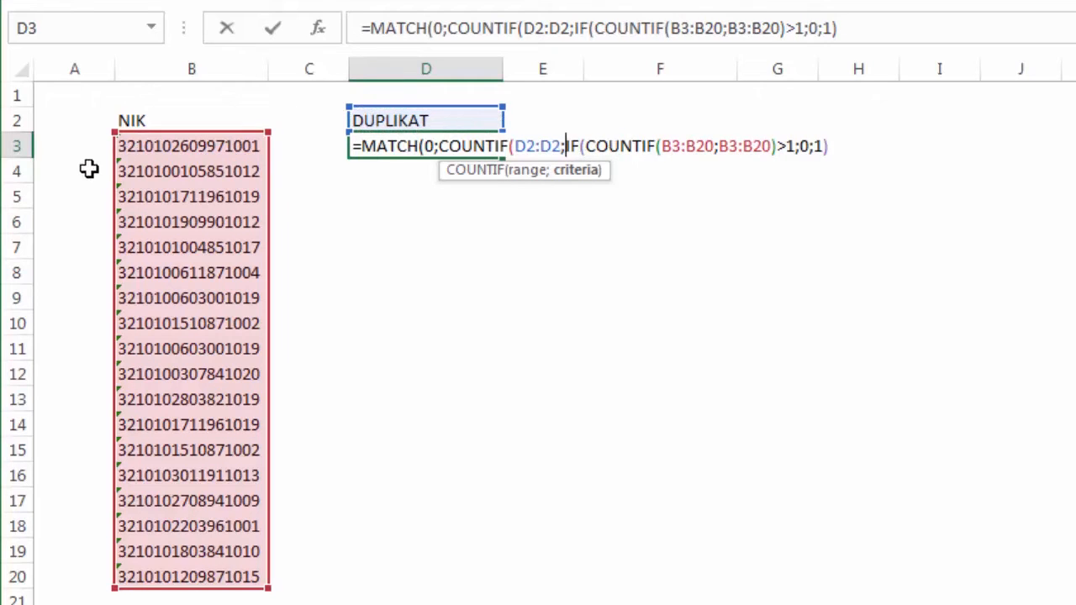
drag(162, 148, 166, 575)
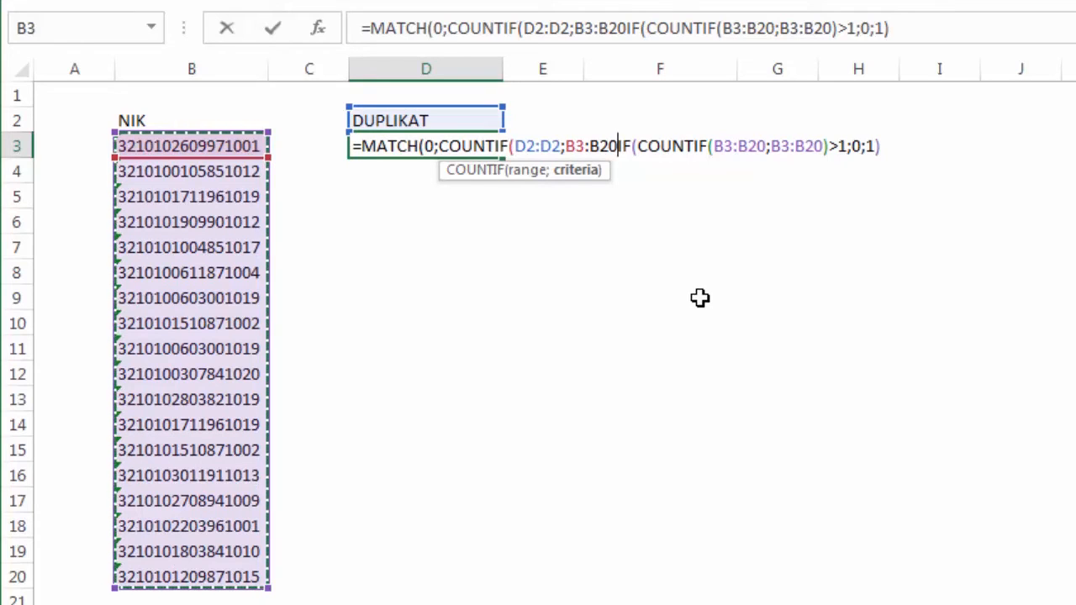
text())
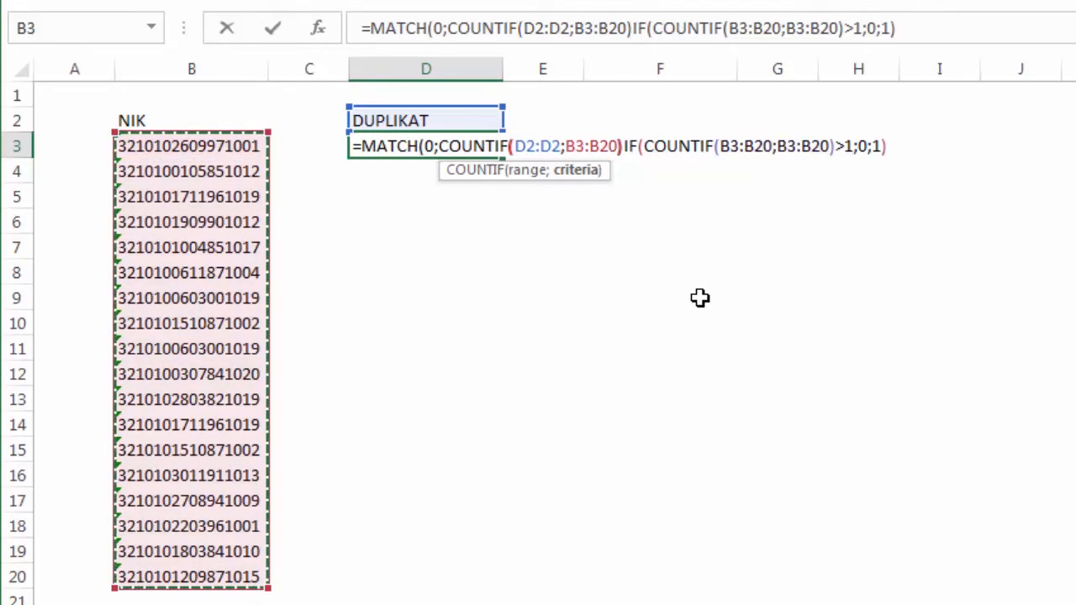
text(+)
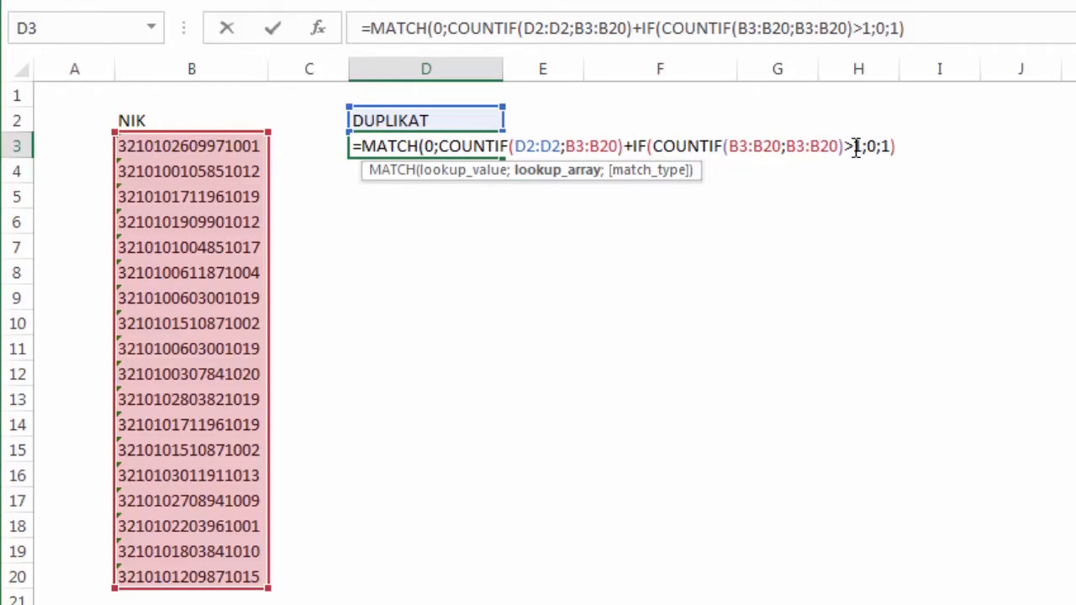
- Set MATCH's match type to 0 (exact match) and enter the formula in D3, accepting the proposed bracket correction
click(894, 146)
text(;)
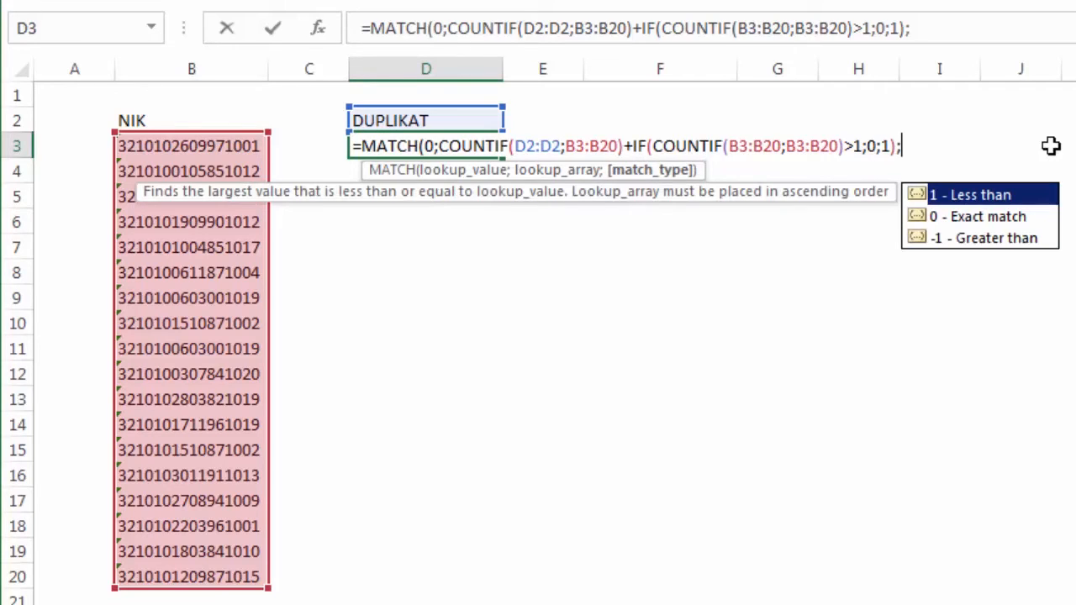
key(Down)
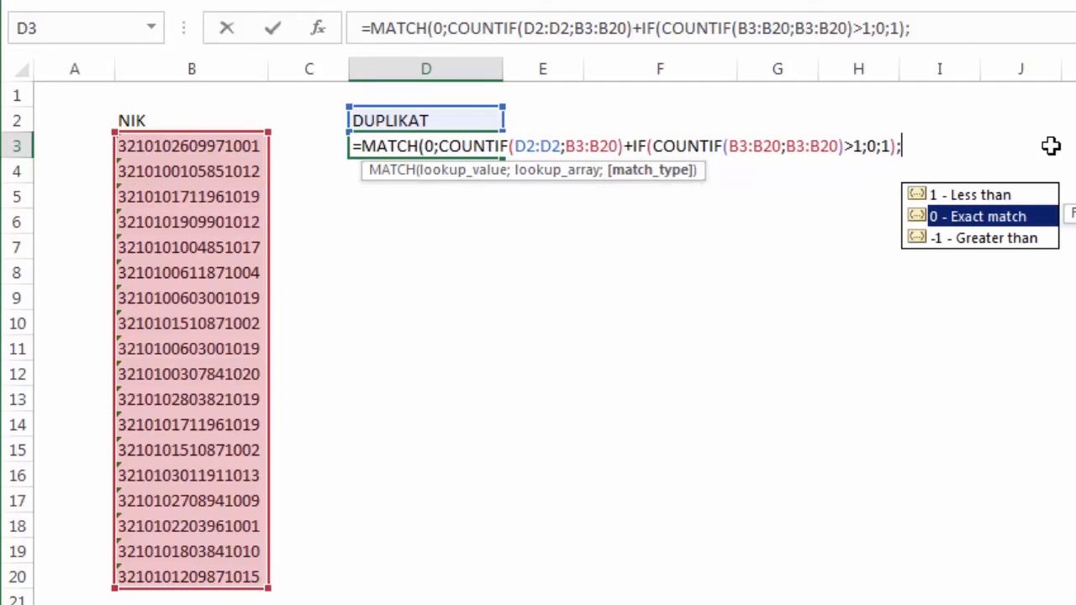
key(Tab)
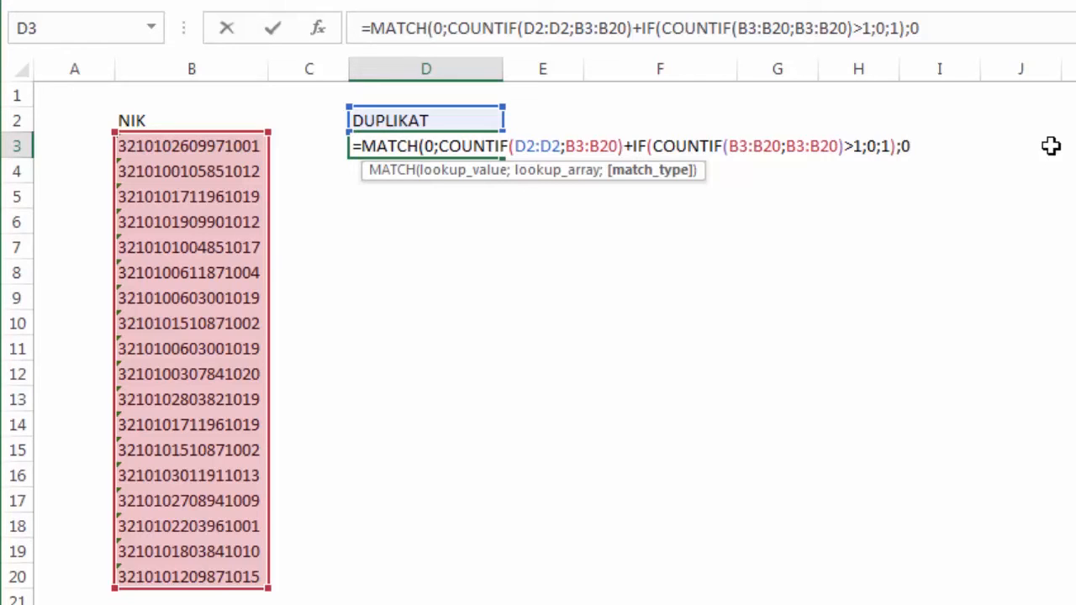
key(Return)
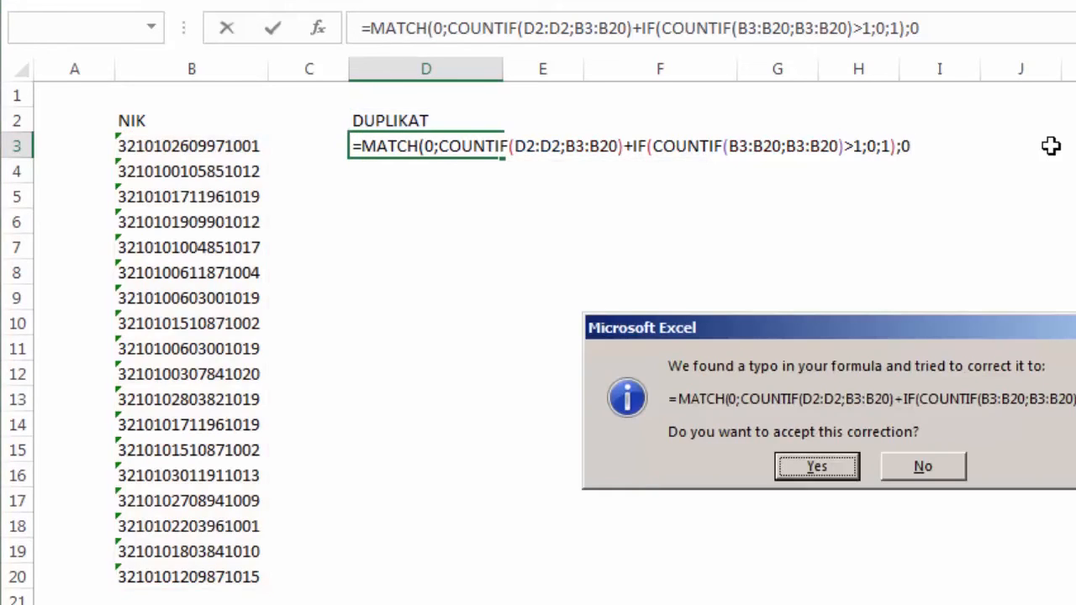
click(812, 462)
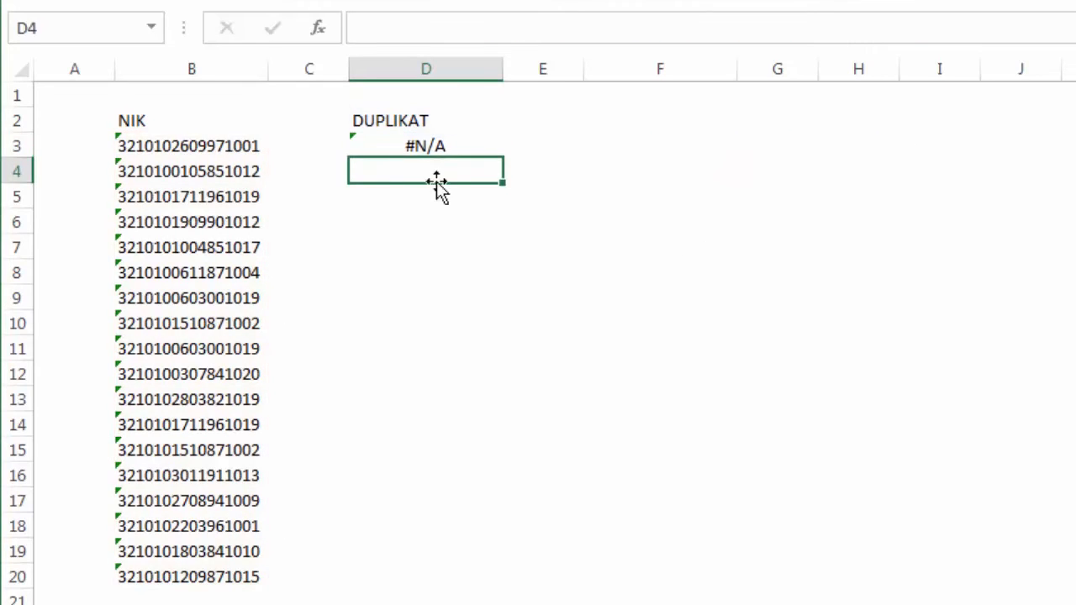
- Re-enter D3's MATCH formula as an array formula
click(416, 141)
double_click(435, 145)
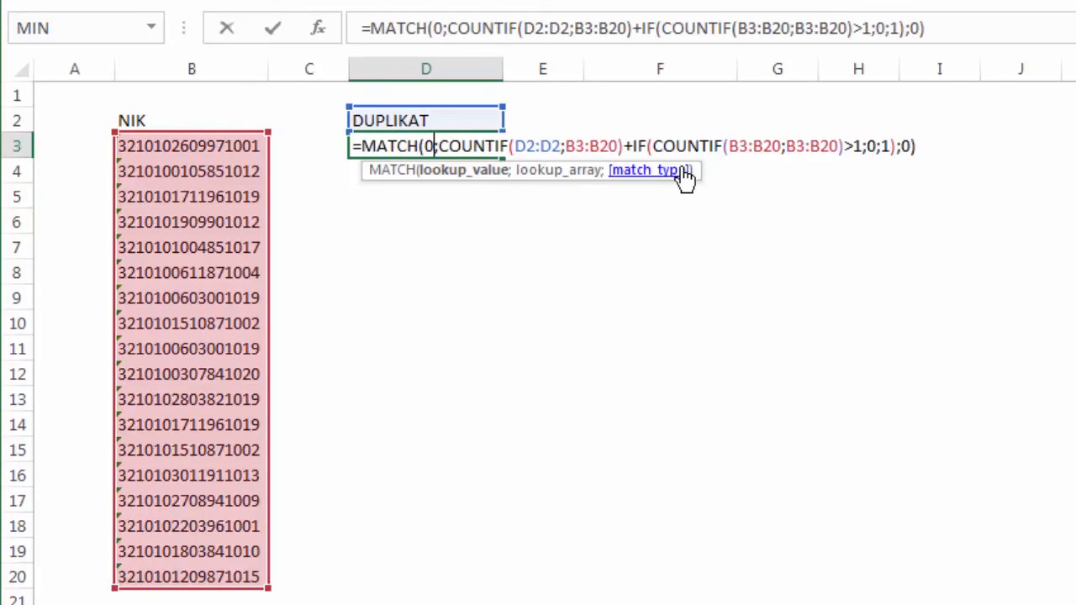
key(ctrl+shift+Return)
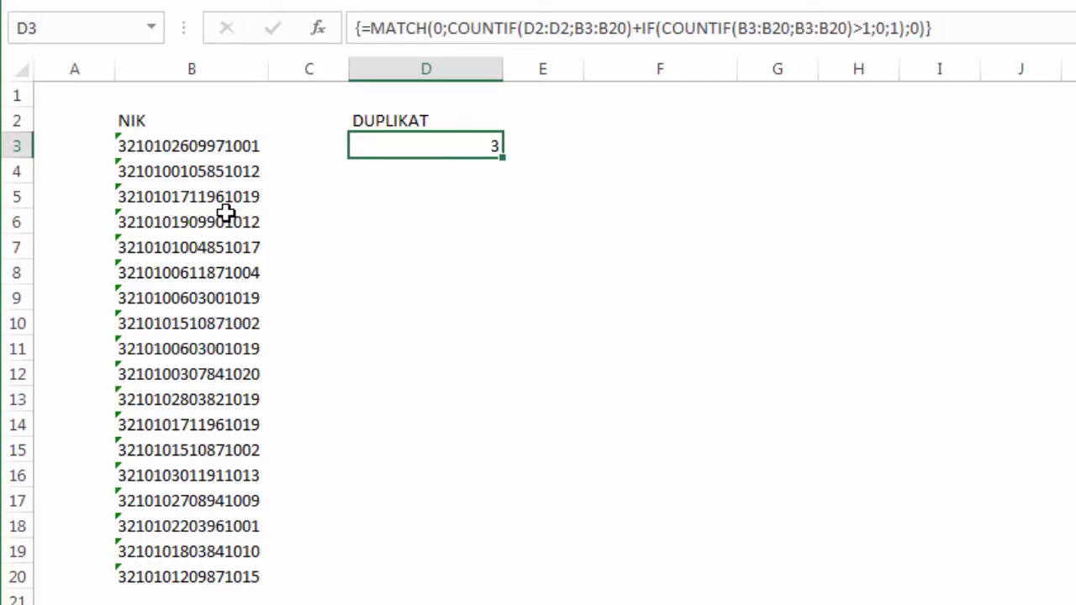
- Add an INDEX function with array B3:B20 in front of MATCH in D3's formula, using MATCH as the row number
double_click(431, 145)
click(367, 148)
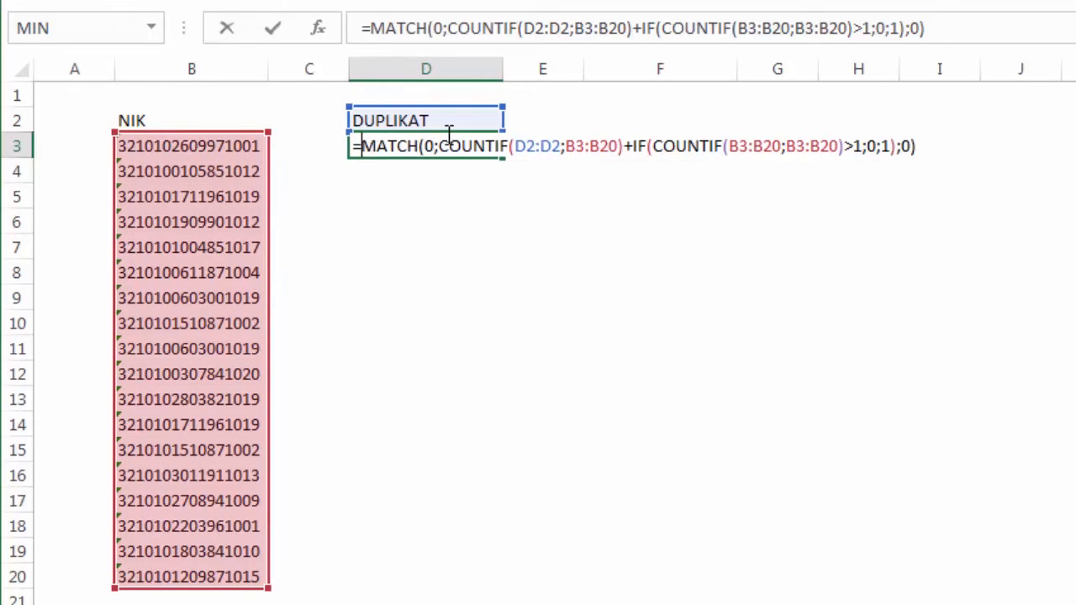
text(in)
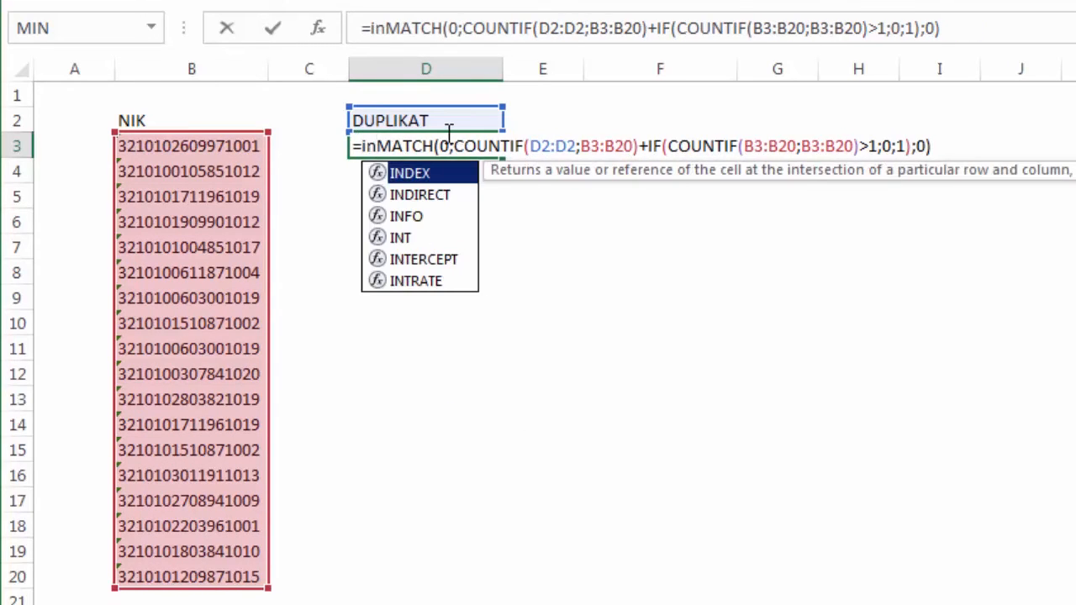
key(Tab)
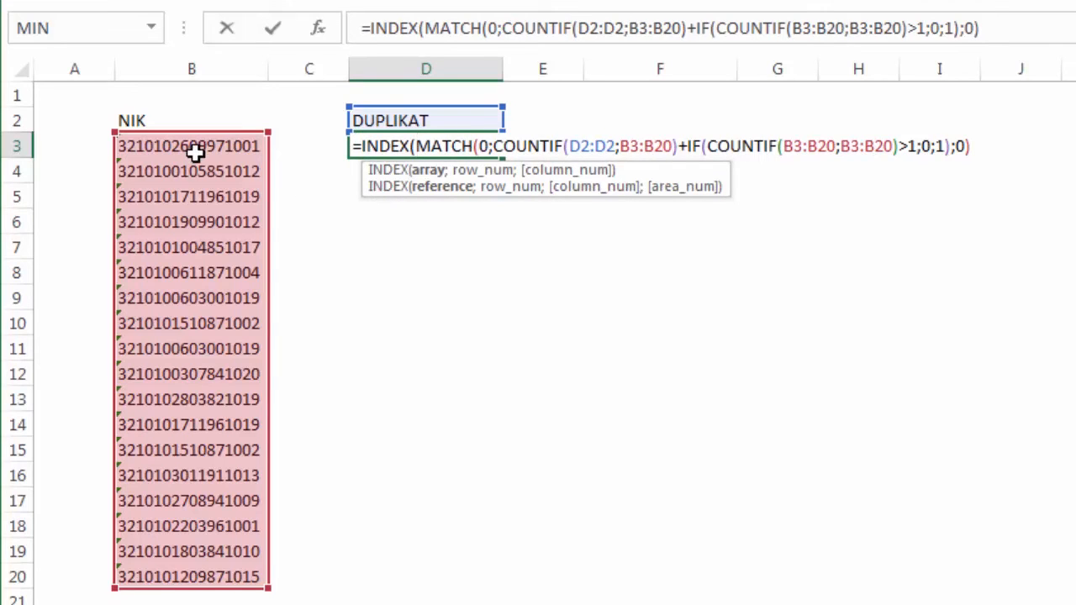
drag(195, 148, 165, 574)
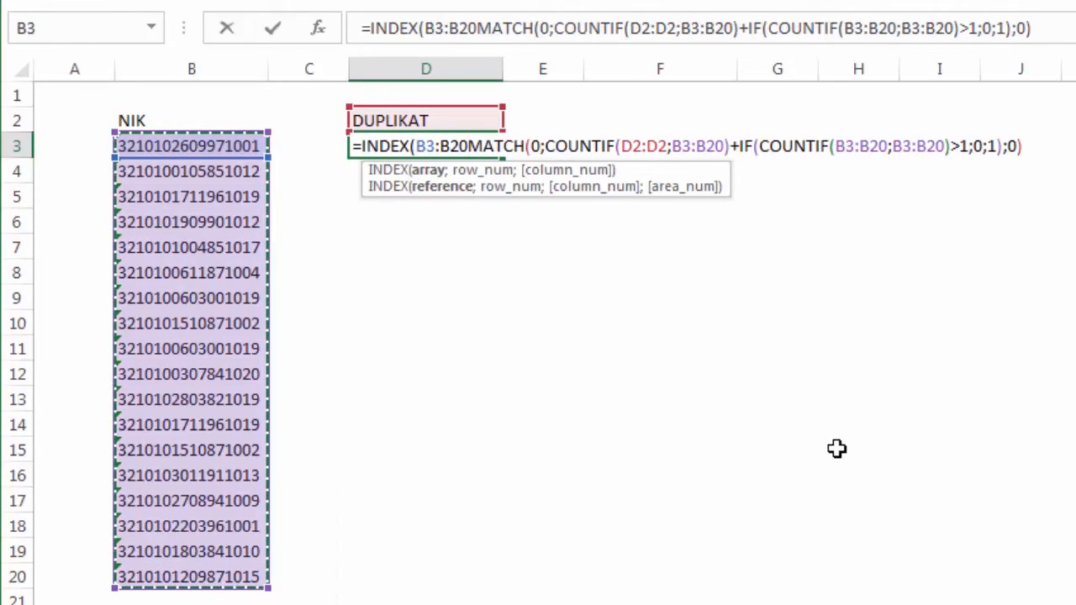
text(;)
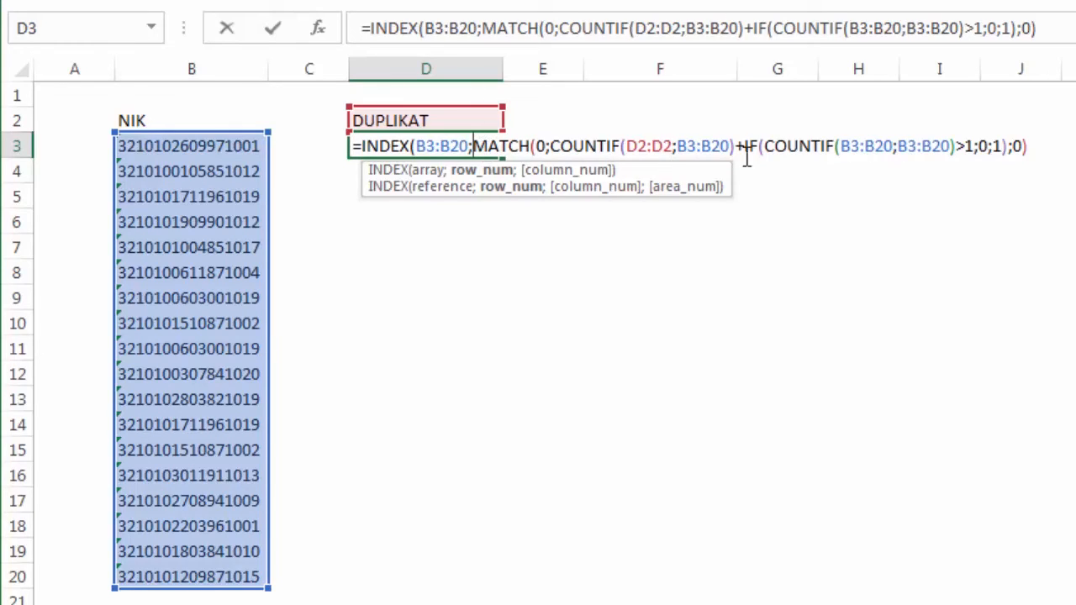
- Complete the INDEX formula in D3 with the corrected closing bracket and enter it as an array formula
click(1033, 143)
key(ctrl+shift+Return)
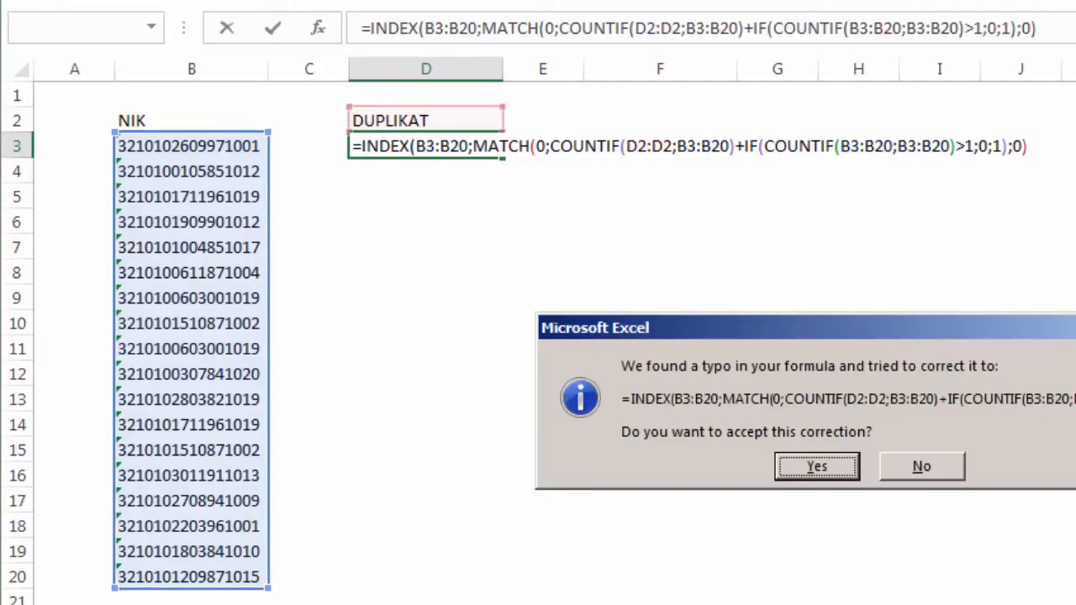
click(823, 468)
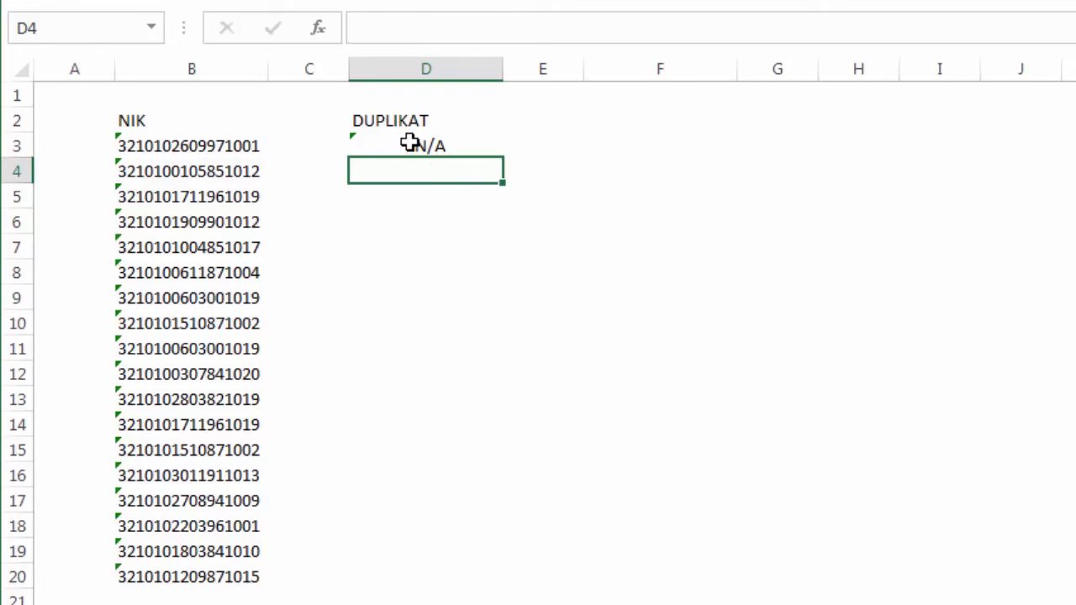
double_click(409, 143)
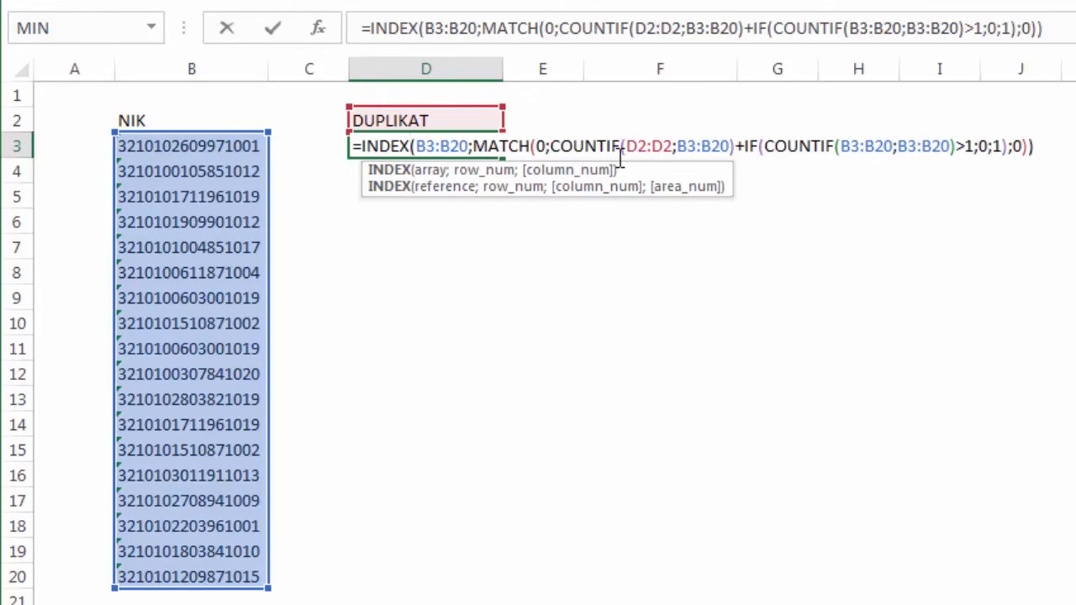
key(ctrl+shift+Return)
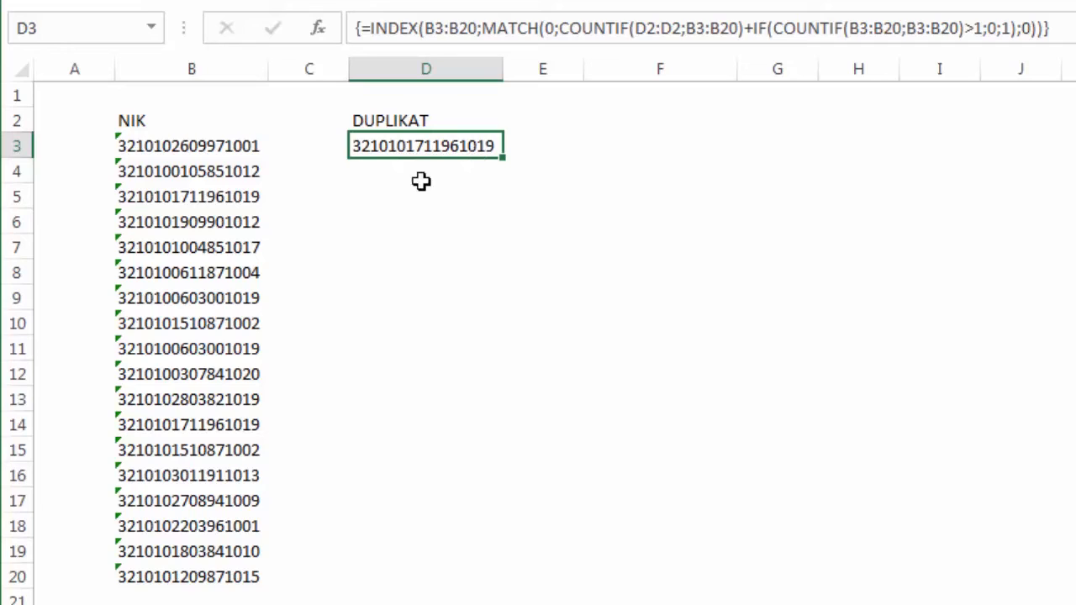
- Compare the NIK entries in B5 and B14 with the result in D3
click(248, 199)
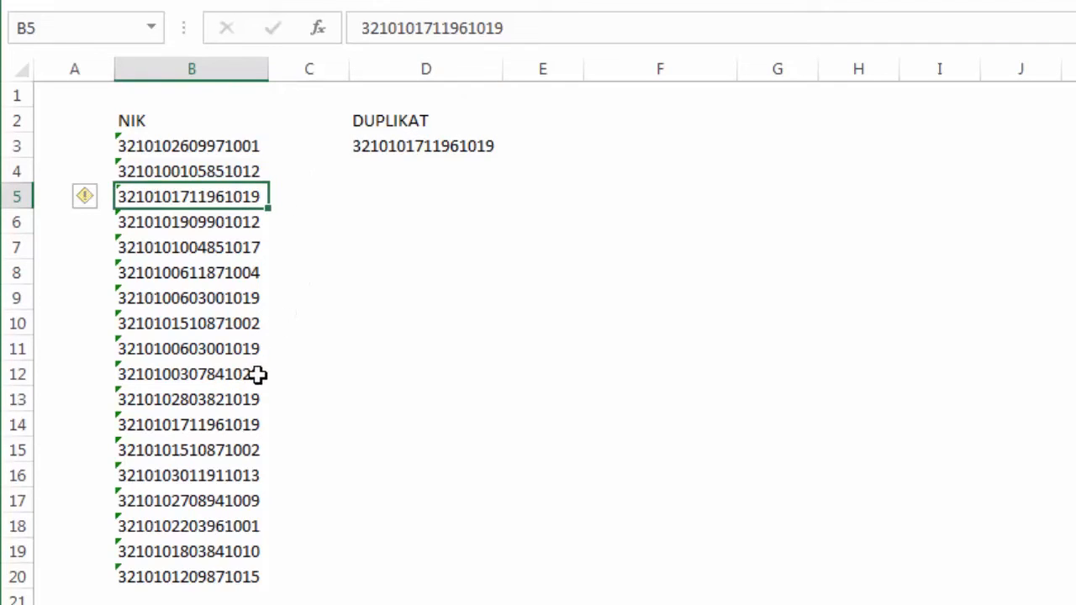
ctrl+click(252, 425)
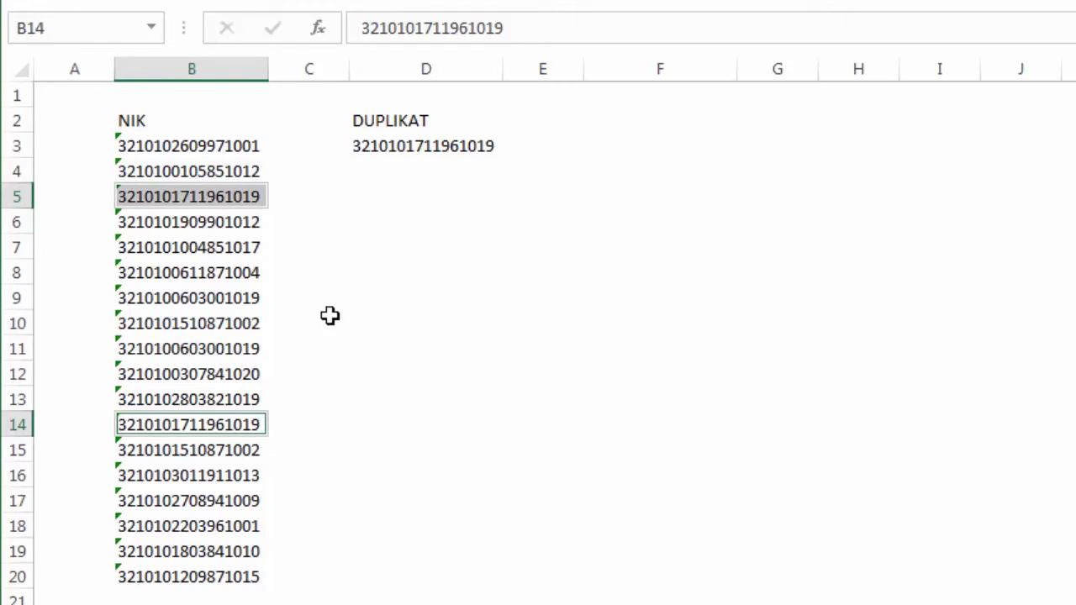
click(391, 254)
- Fill the INDEX array formula from D3 down to D20
click(408, 146)
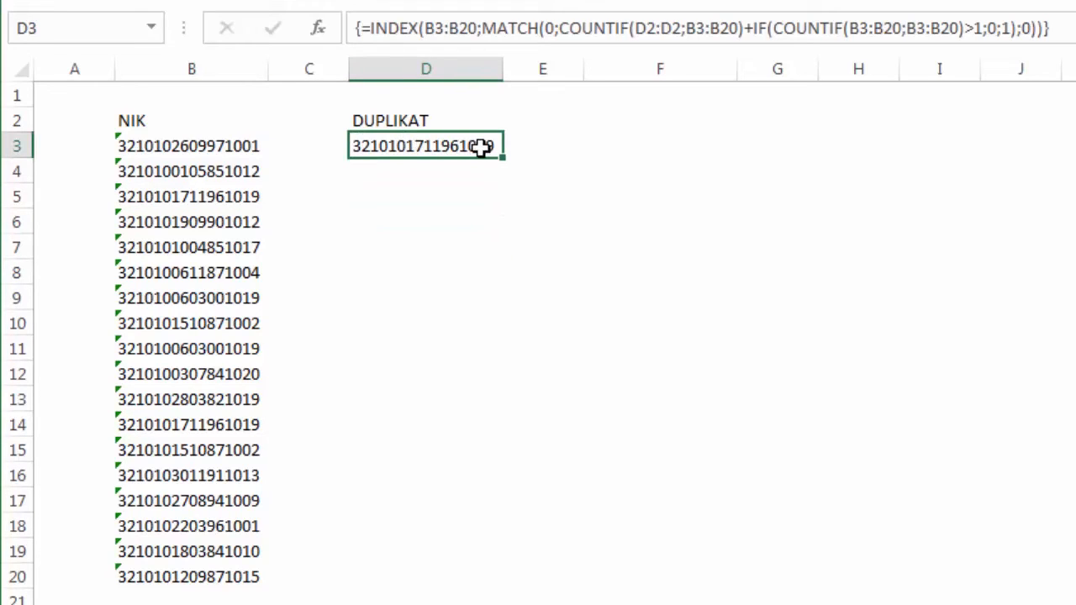
drag(503, 157, 499, 584)
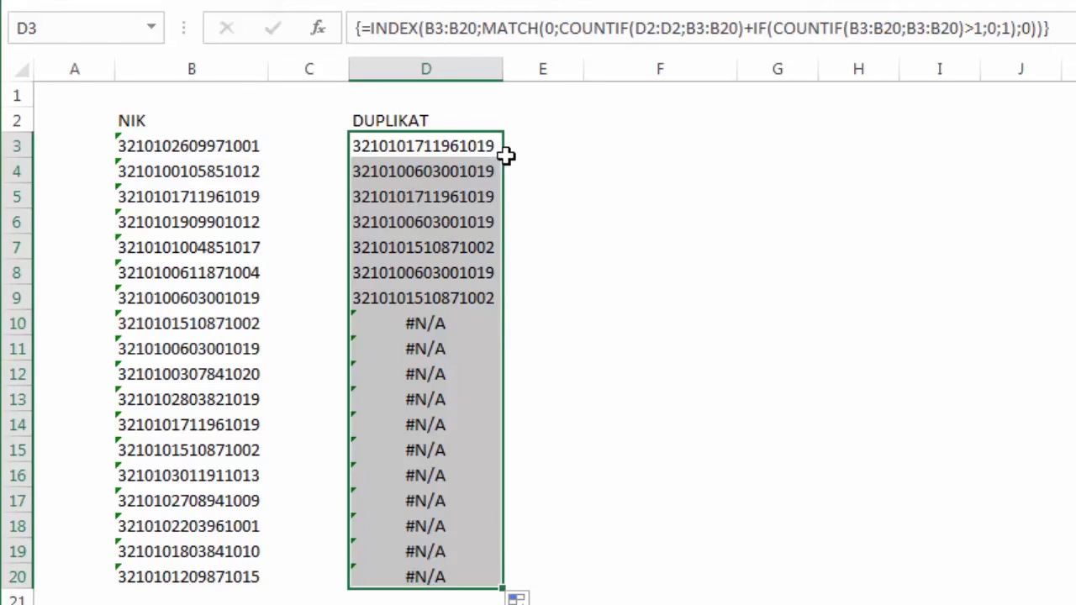
- Compare the repeated results in the DUPLIKAT column: D3 with D5, D4 with D6, and D7 with D9
click(483, 195)
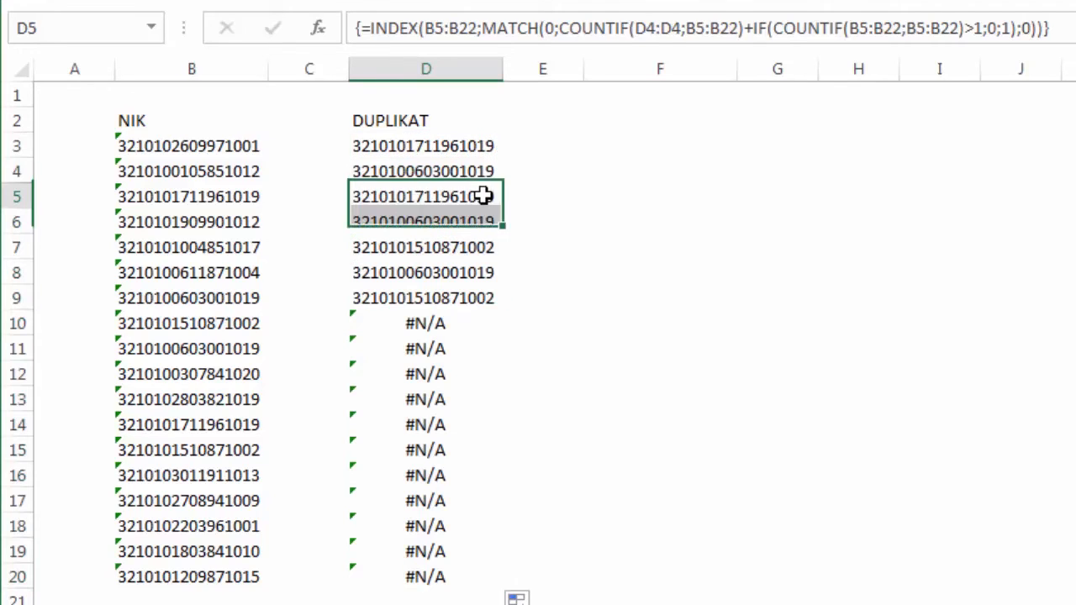
ctrl+click(498, 148)
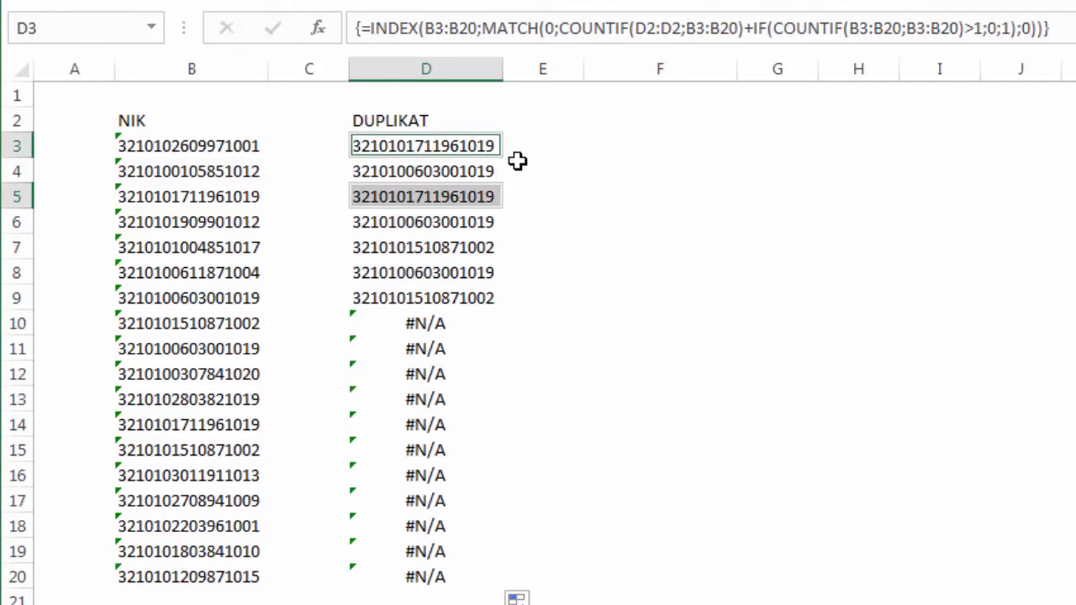
click(487, 171)
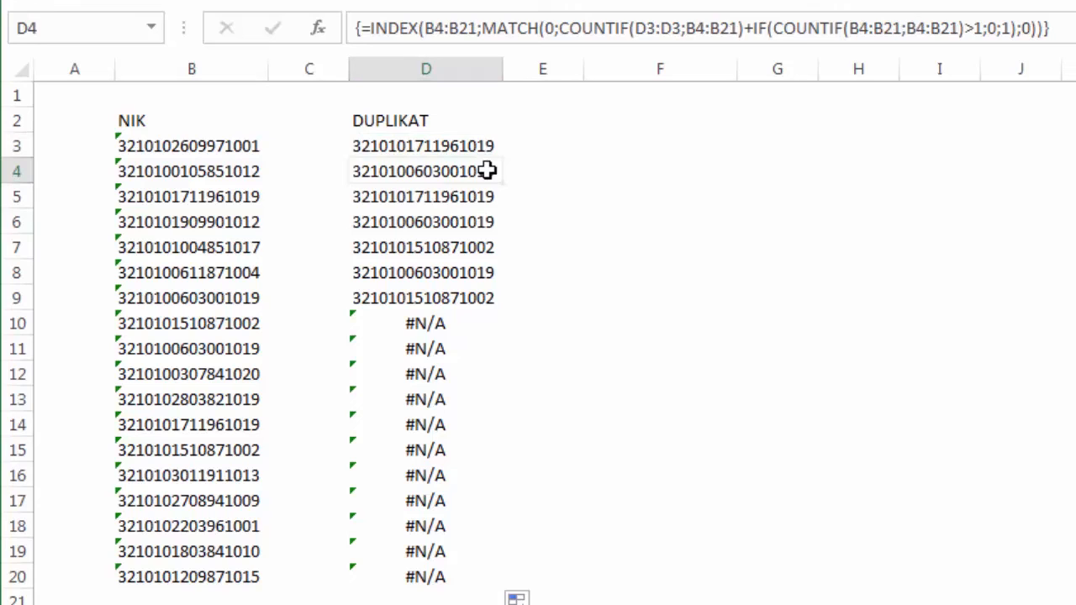
ctrl+click(486, 225)
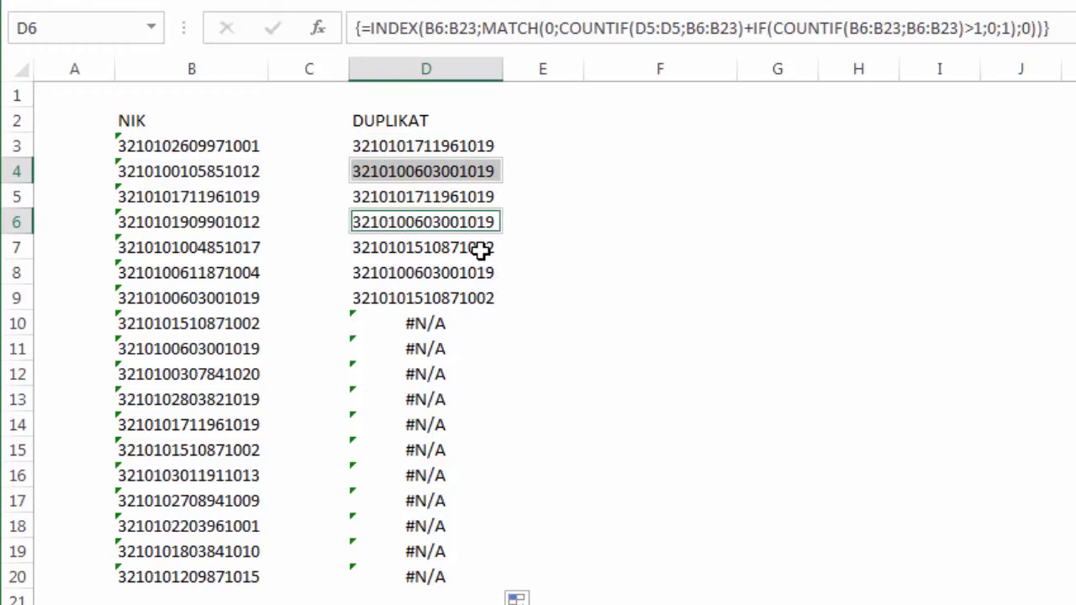
click(480, 249)
ctrl+click(480, 294)
click(425, 196)
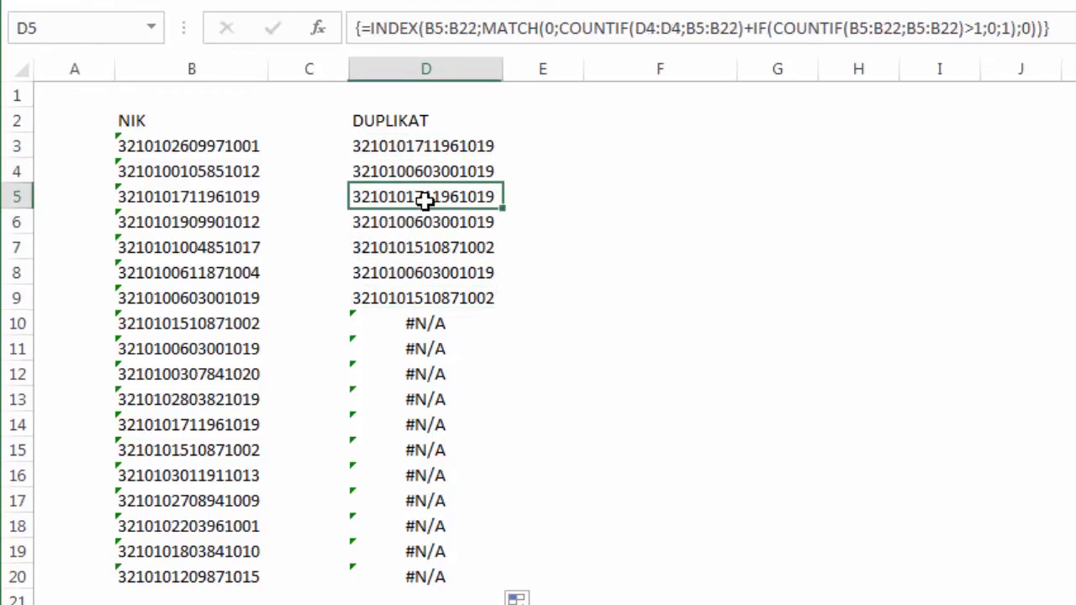
- Make the range's ending reference absolute in D3's first COUNTIF, giving D2:$D$2, and re-enter the formula as an array formula
key(F2)
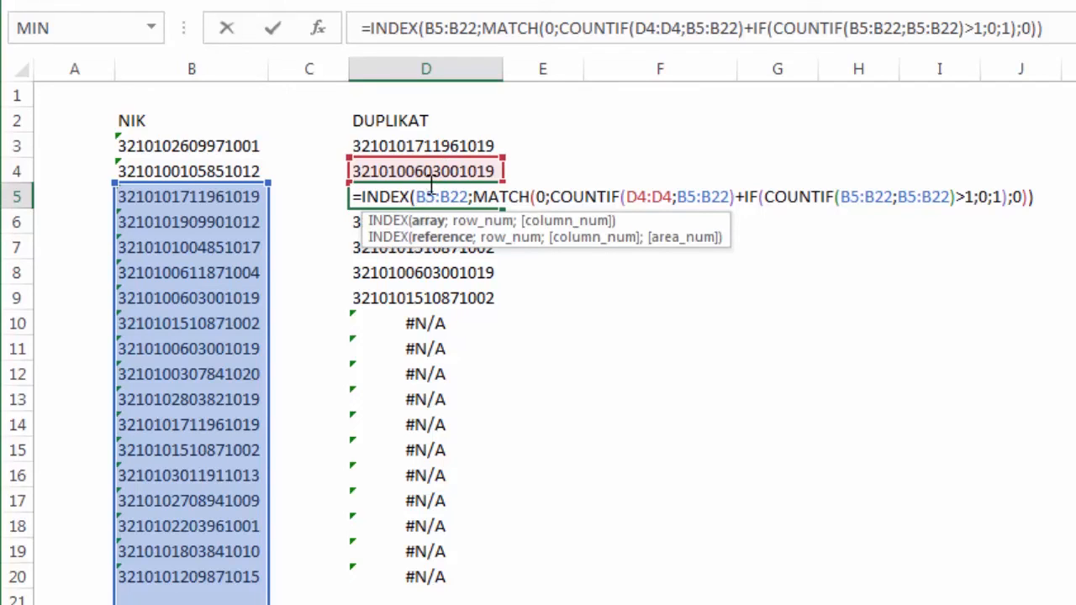
key(Escape)
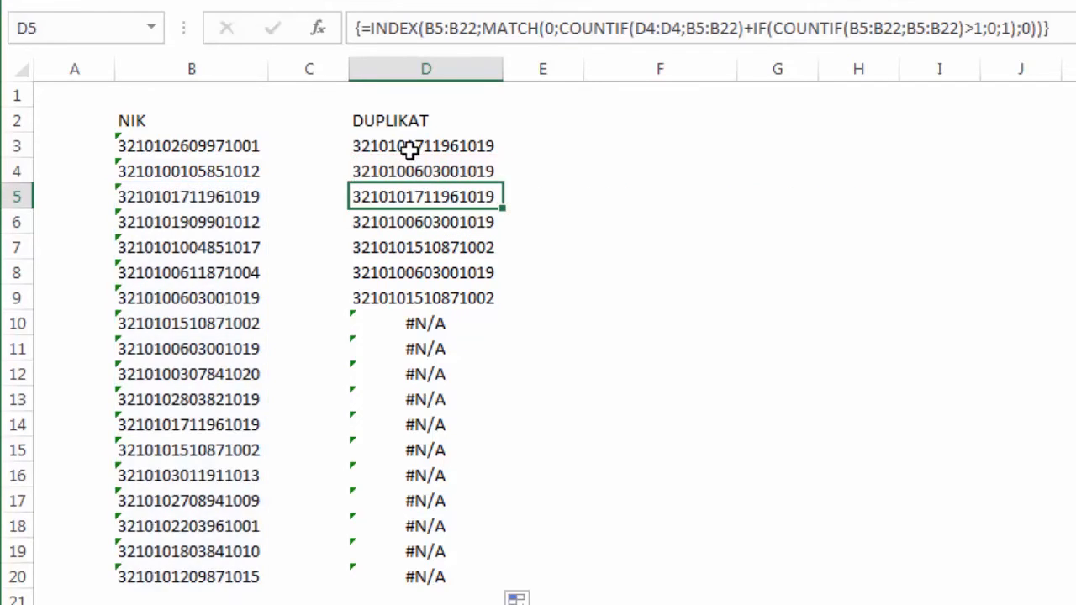
click(408, 148)
double_click(409, 147)
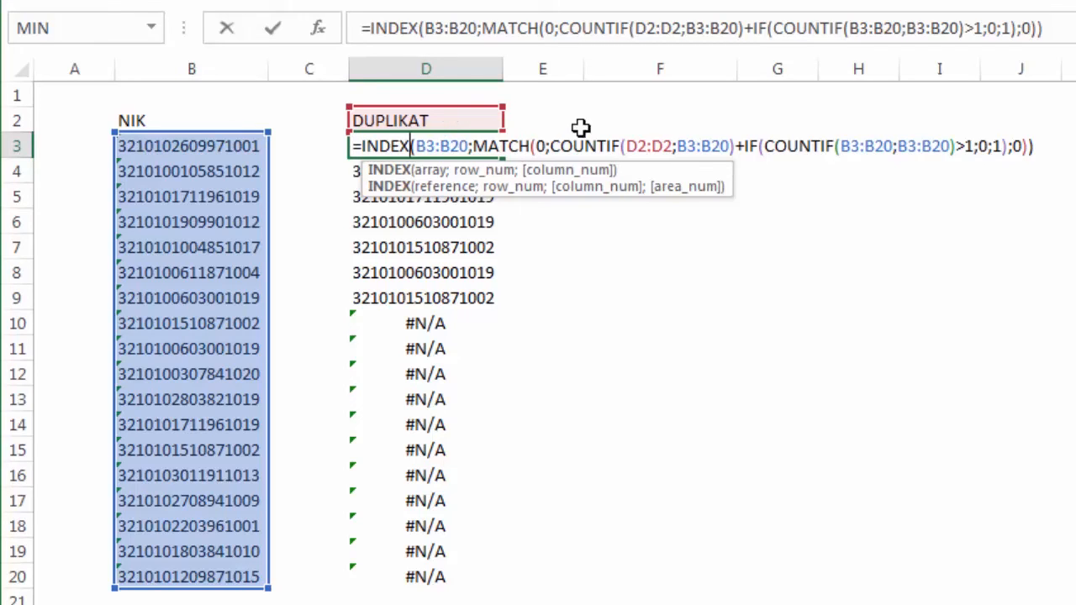
click(663, 146)
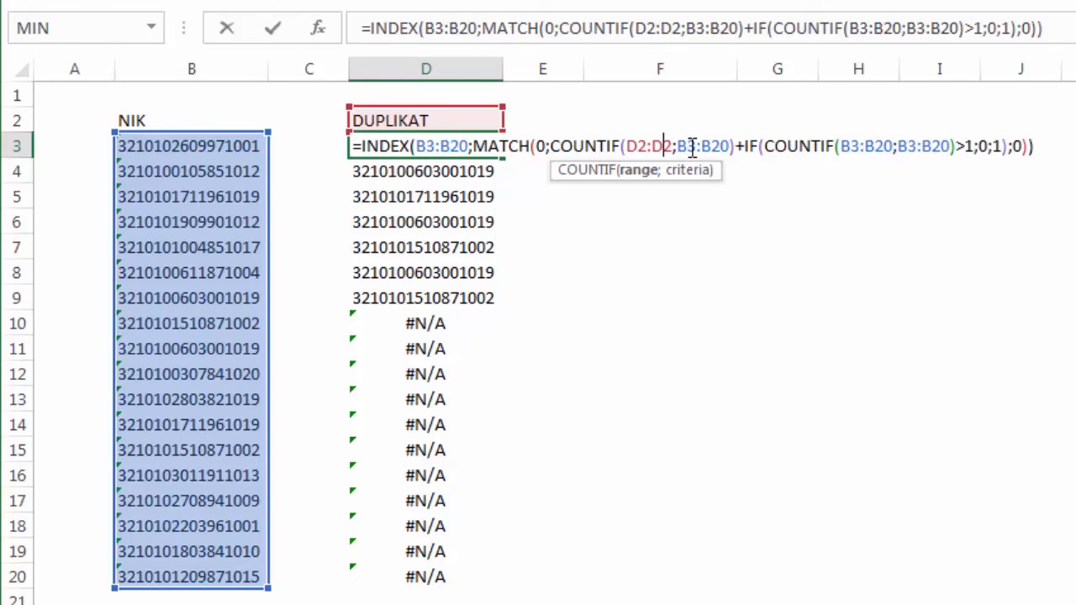
key(F4)
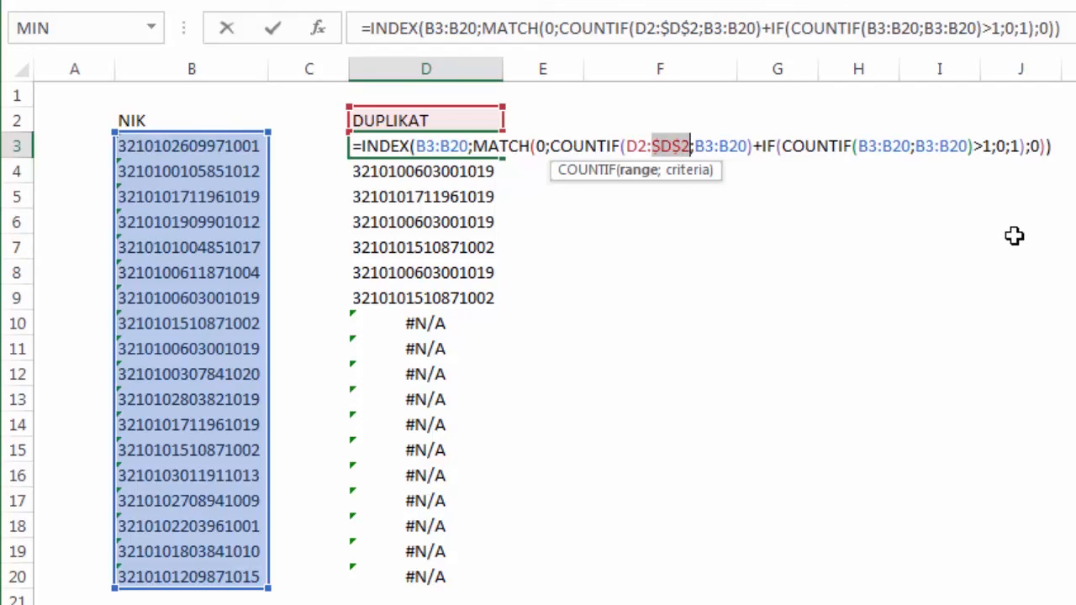
key(ctrl+shift+Return)
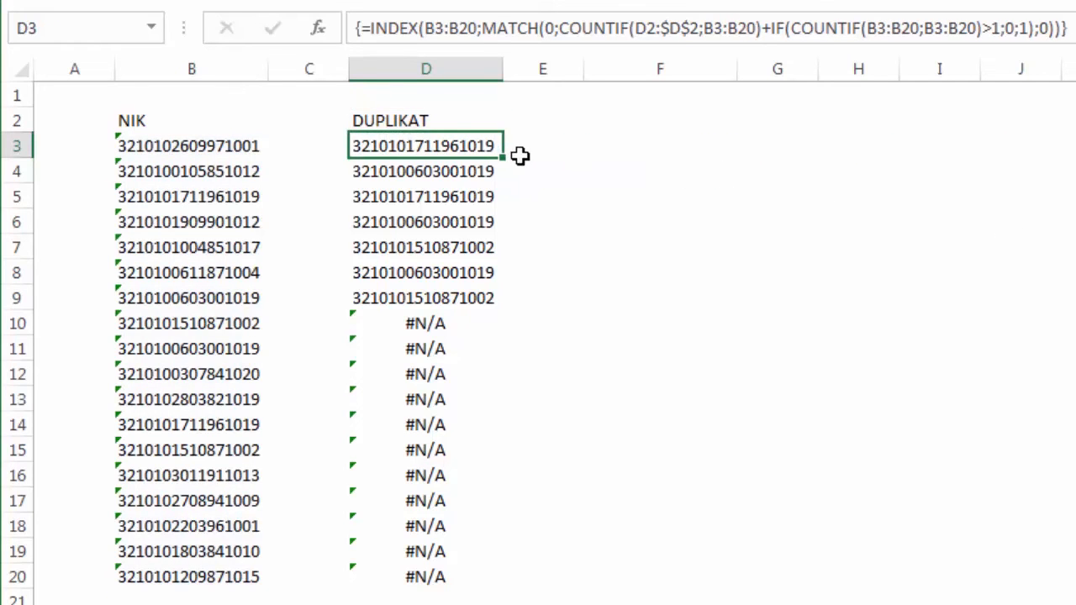
- Fill the revised array formula from D3 down to D20 and check the results in D3:D5
drag(506, 153, 497, 591)
click(614, 355)
click(465, 145)
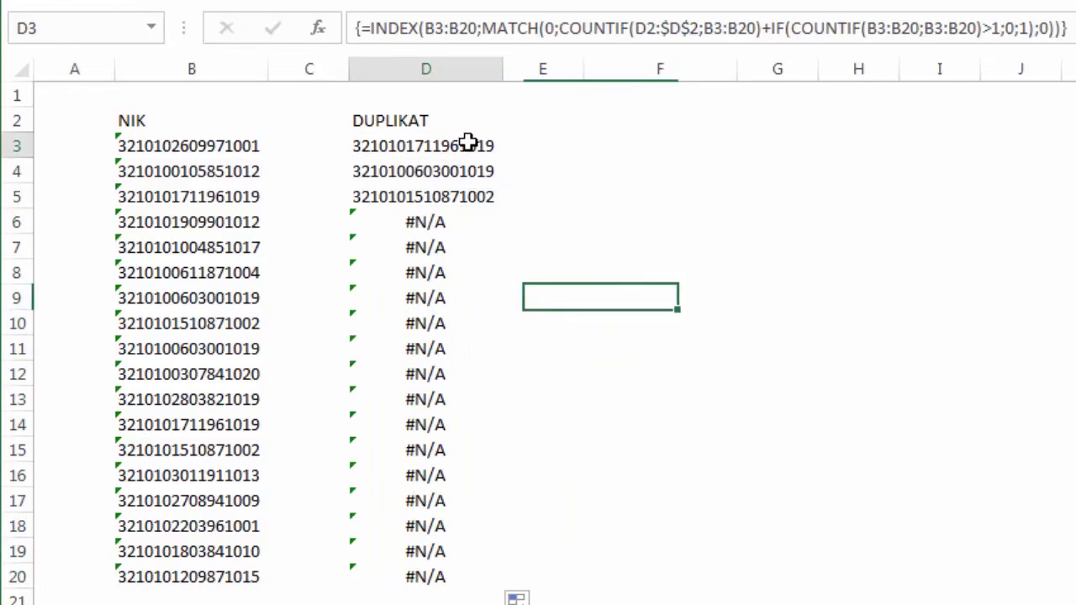
click(468, 168)
click(470, 191)
click(476, 151)
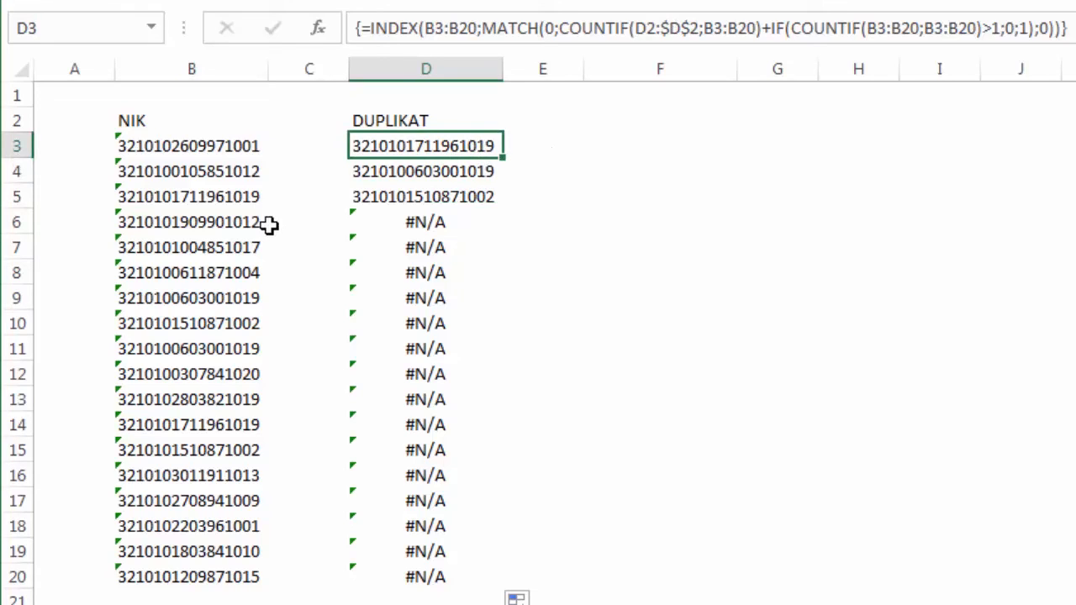
- Compare the duplicate NIK pairs B5 and B14, B9 and B11, and B10 and B15 with the DUPLIKAT results
click(243, 201)
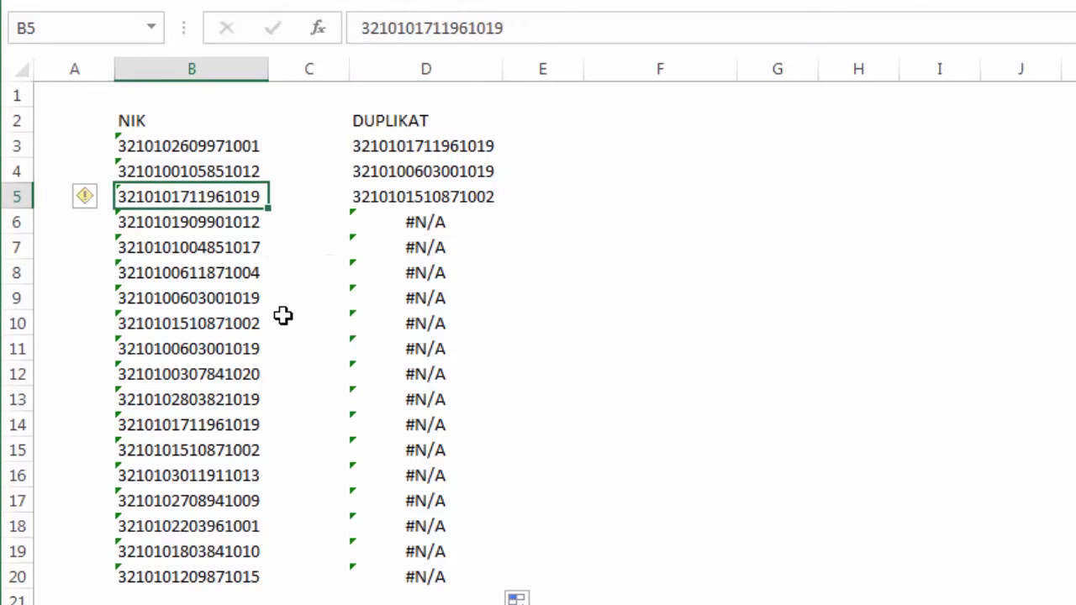
ctrl+click(245, 427)
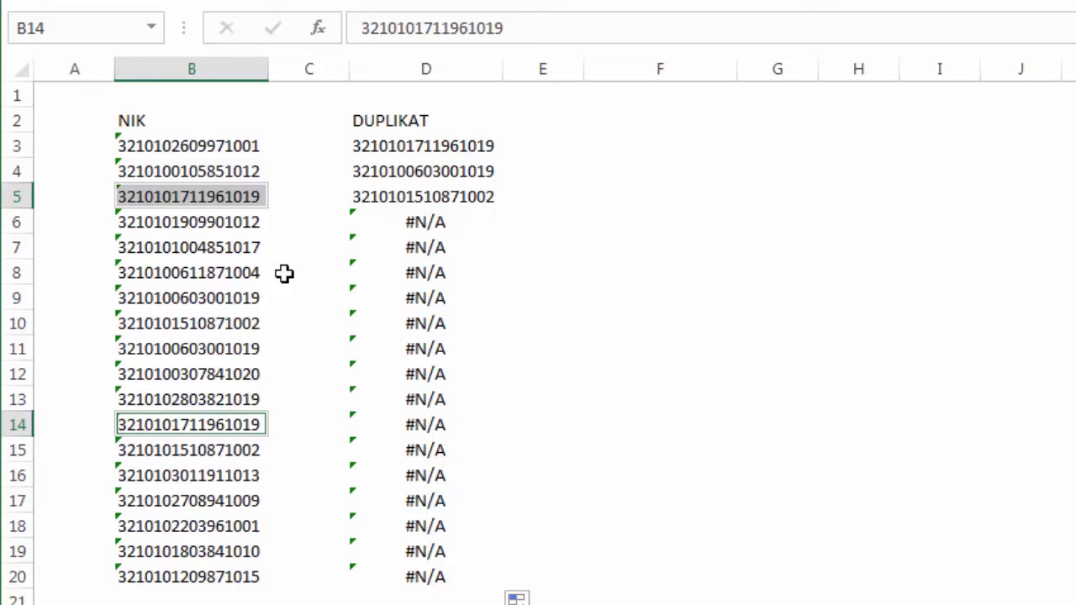
ctrl+click(251, 298)
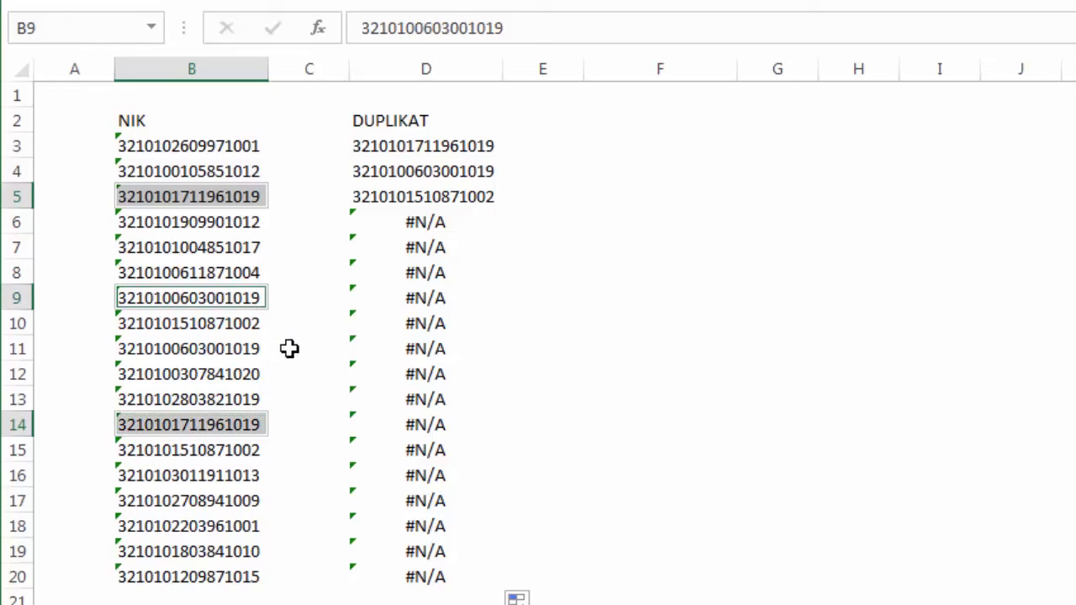
ctrl+click(252, 351)
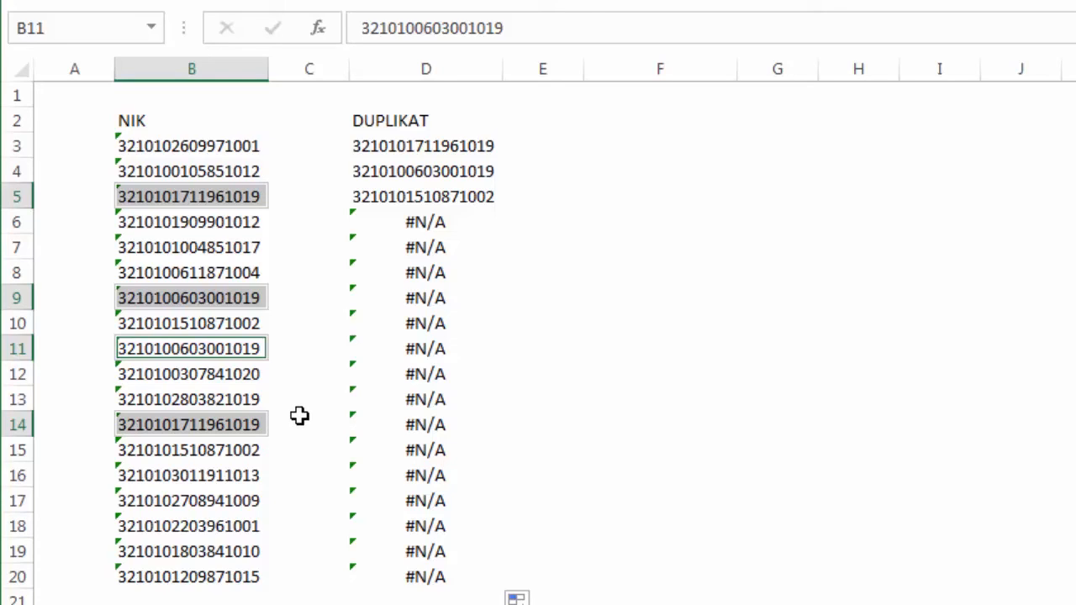
ctrl+click(245, 452)
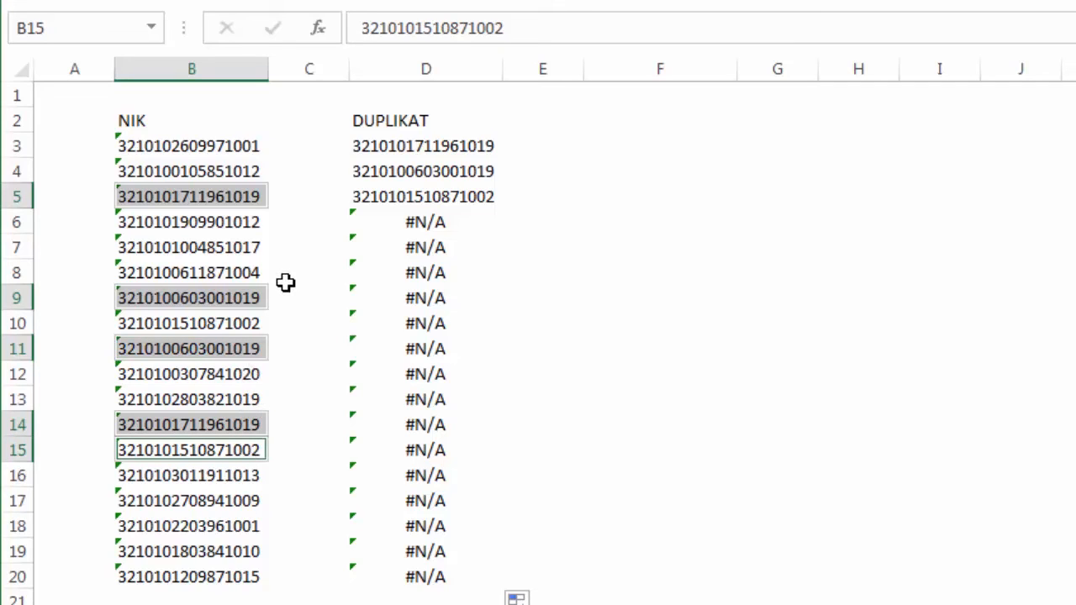
ctrl+click(247, 321)
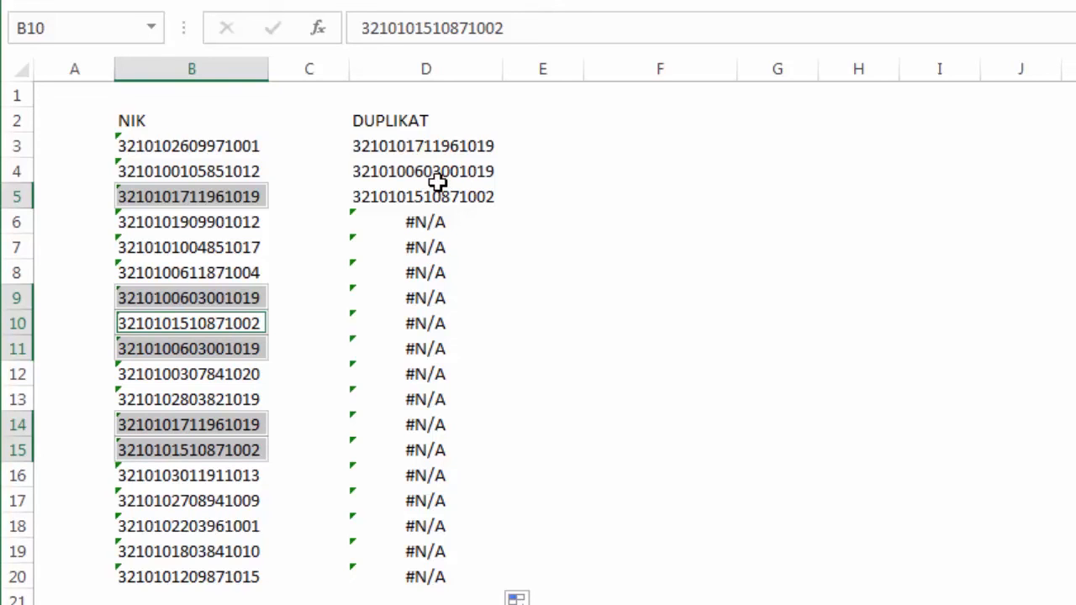
click(603, 252)
- Inspect the array formulas behind the #N/A cells between D6 and D17 and the formula in D3
click(424, 220)
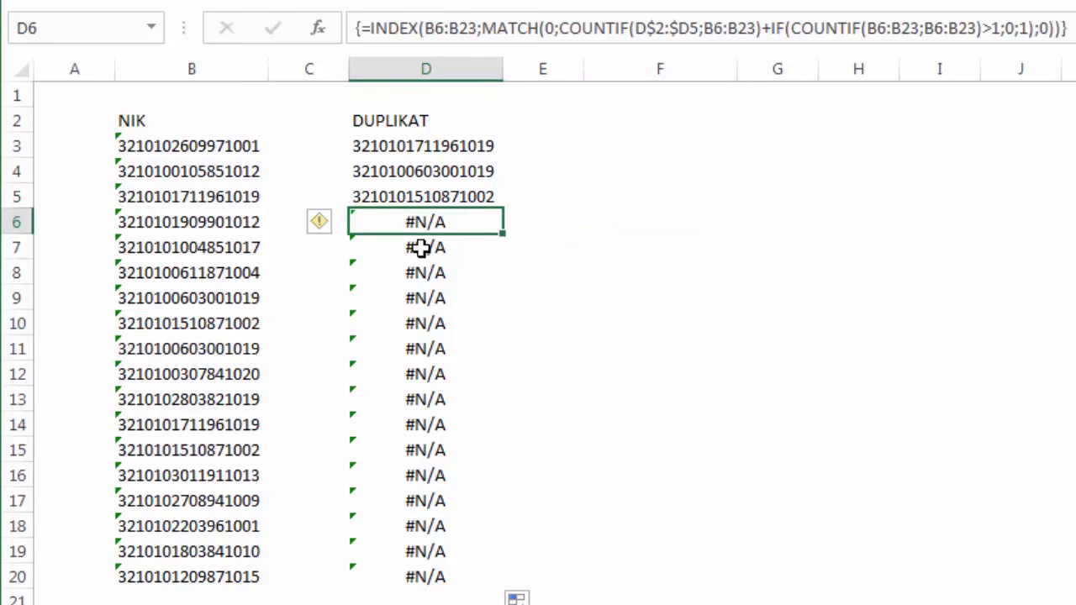
click(426, 274)
click(426, 374)
click(426, 449)
click(420, 501)
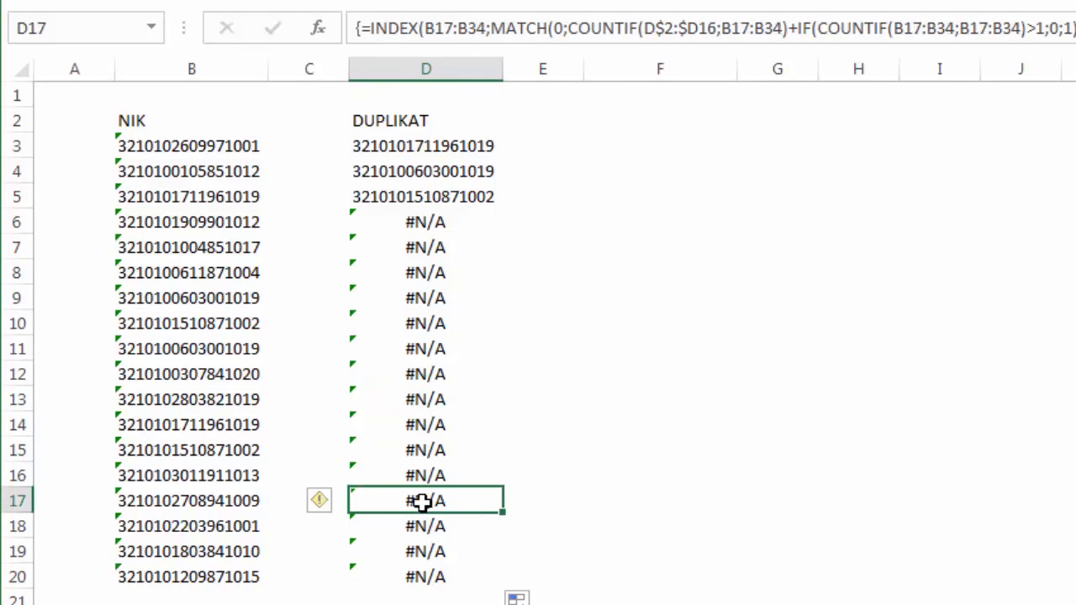
click(422, 140)
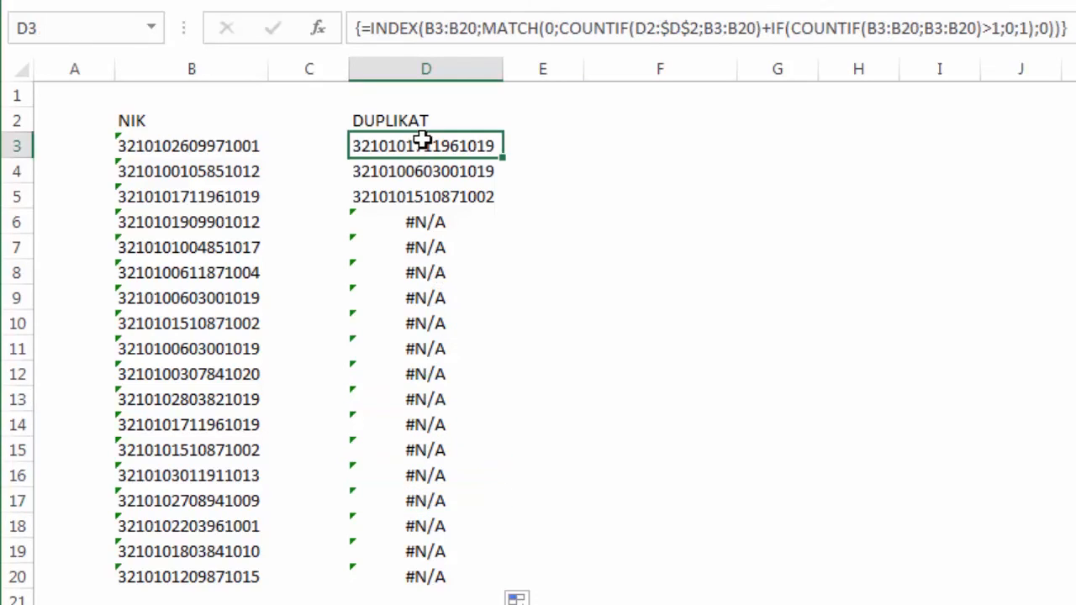
- Clear the filled formulas from D4 down to D20
click(428, 162)
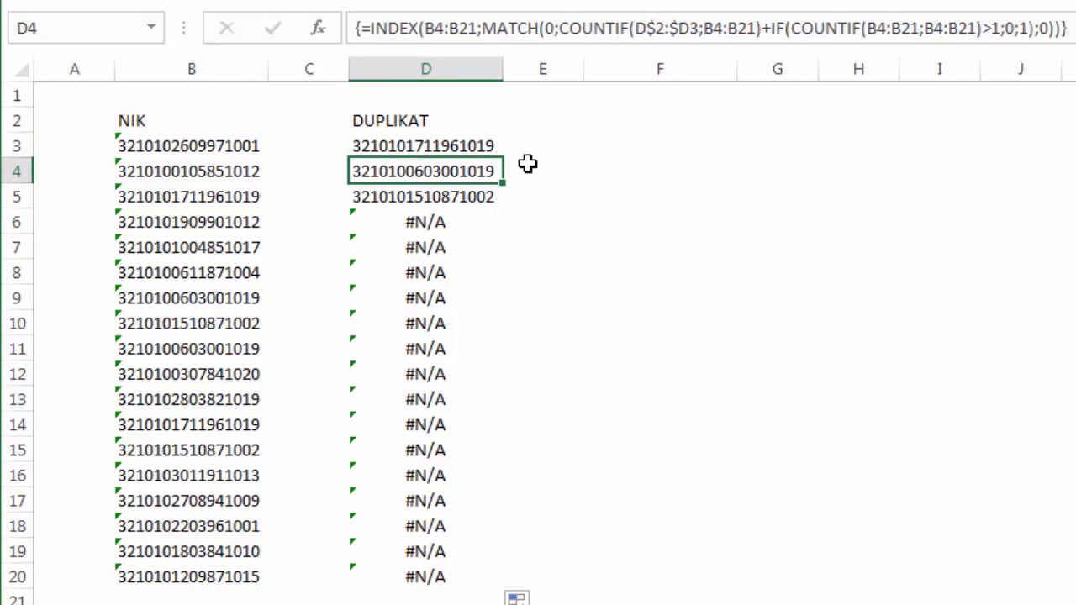
key(ctrl+shift+Down)
key(Delete)
- Wrap the INDEX formula in D3 in IFERROR with "" as the error value, accepting the correction and keeping it an array formula
click(444, 147)
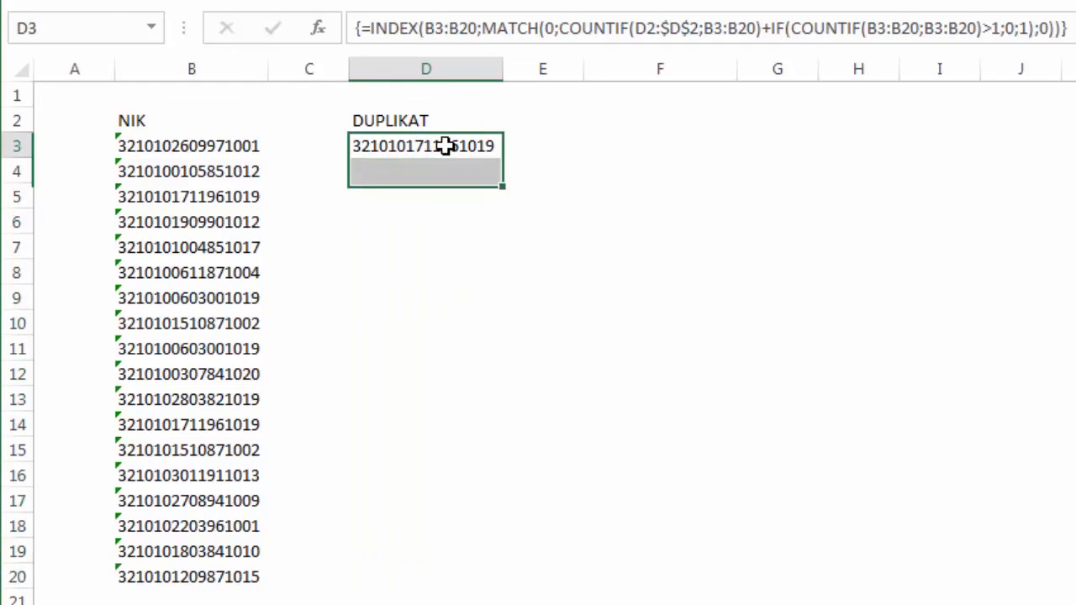
double_click(444, 146)
click(366, 148)
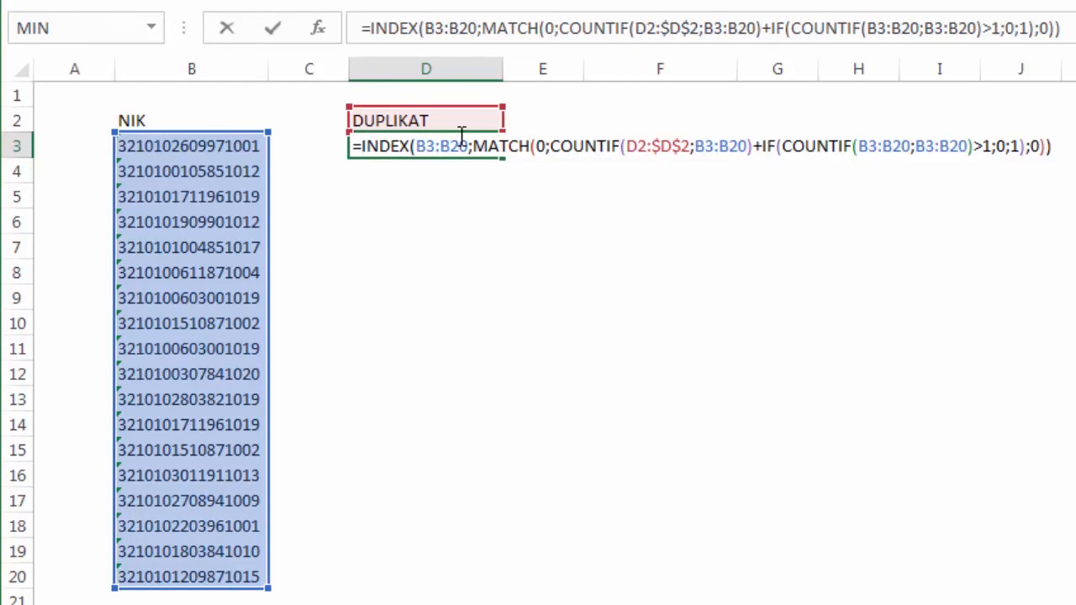
text(iferror()
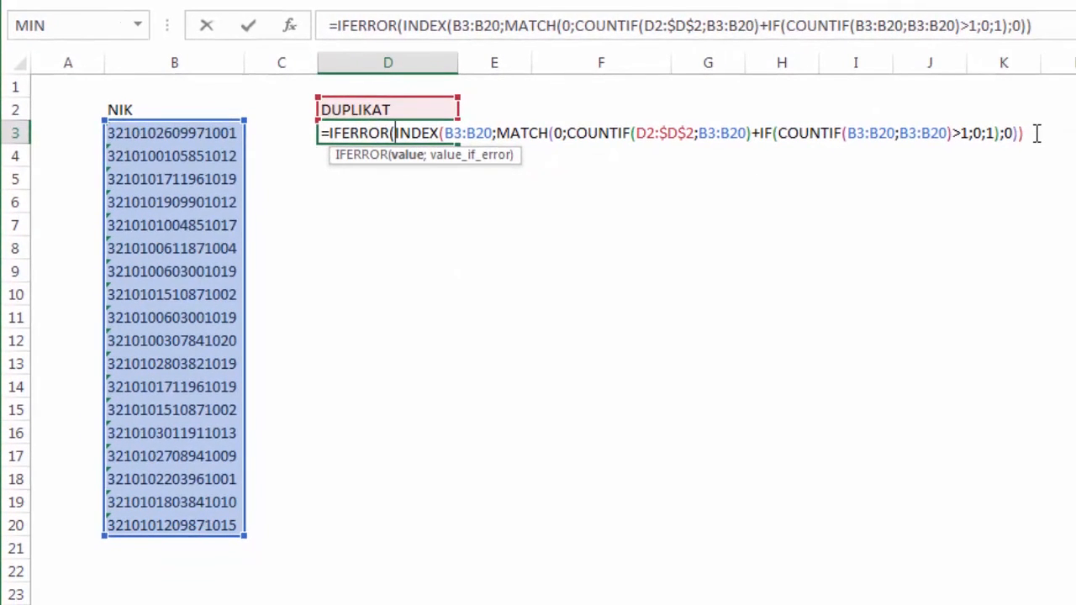
text(;)
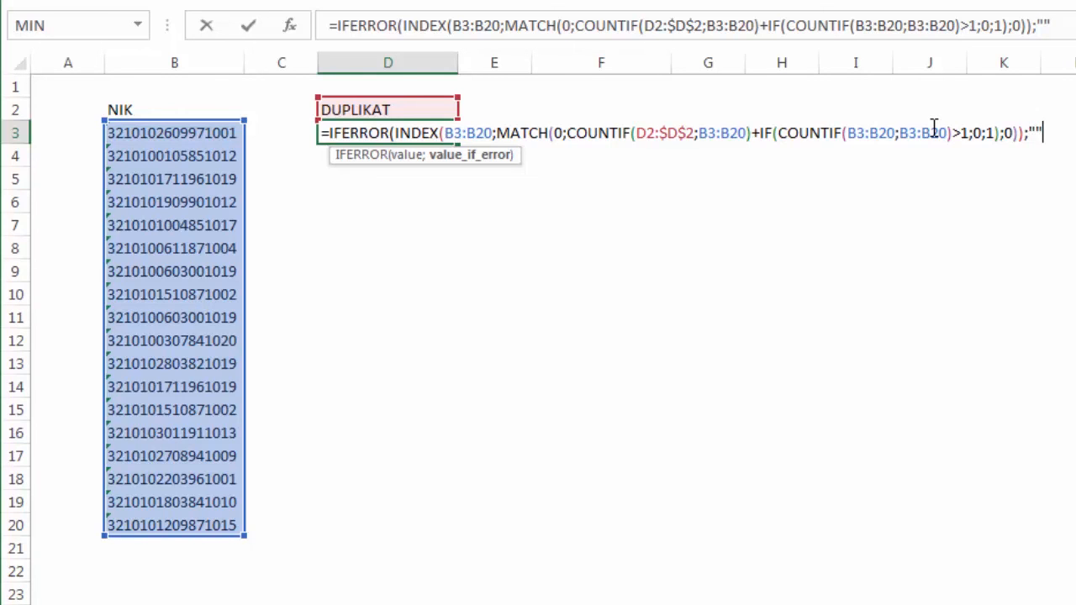
text("")
key(Return)
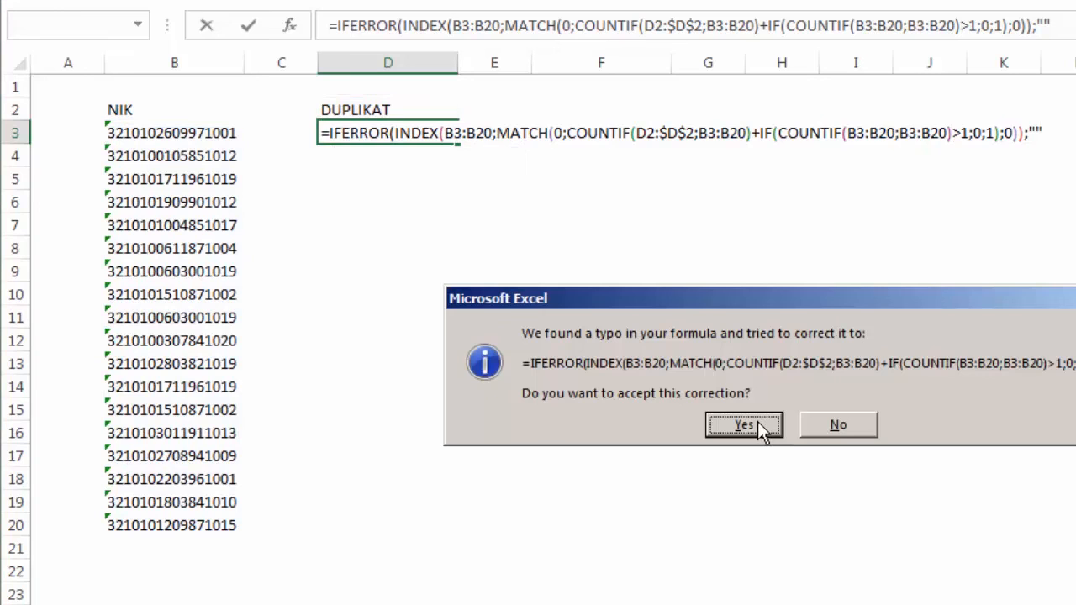
click(757, 421)
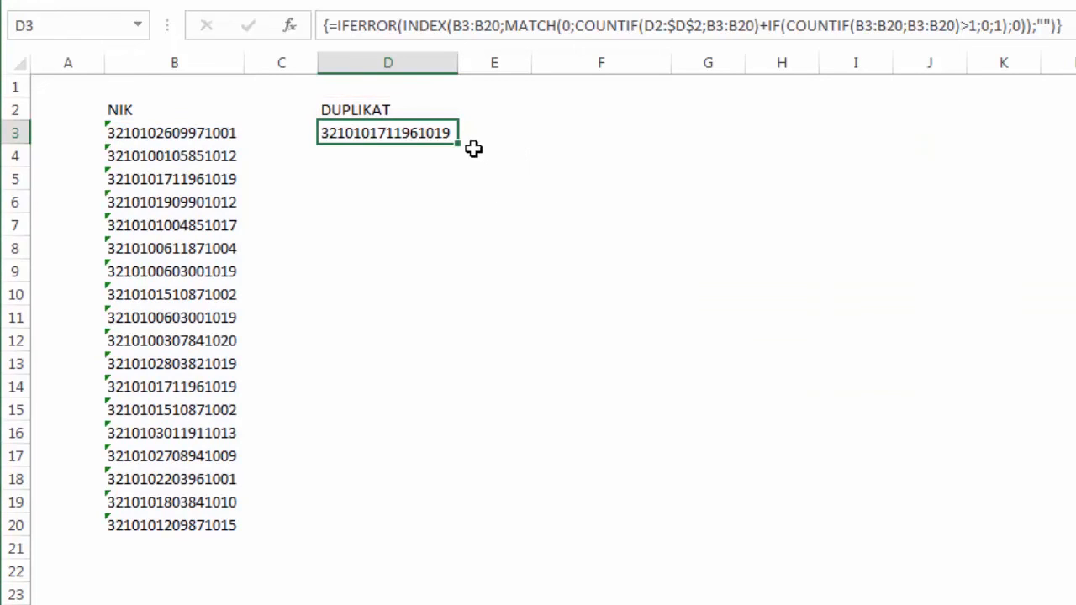
- Fill the IFERROR array formula from D3 down to D20 and check the entries in D3:D5
drag(459, 146, 459, 534)
click(614, 320)
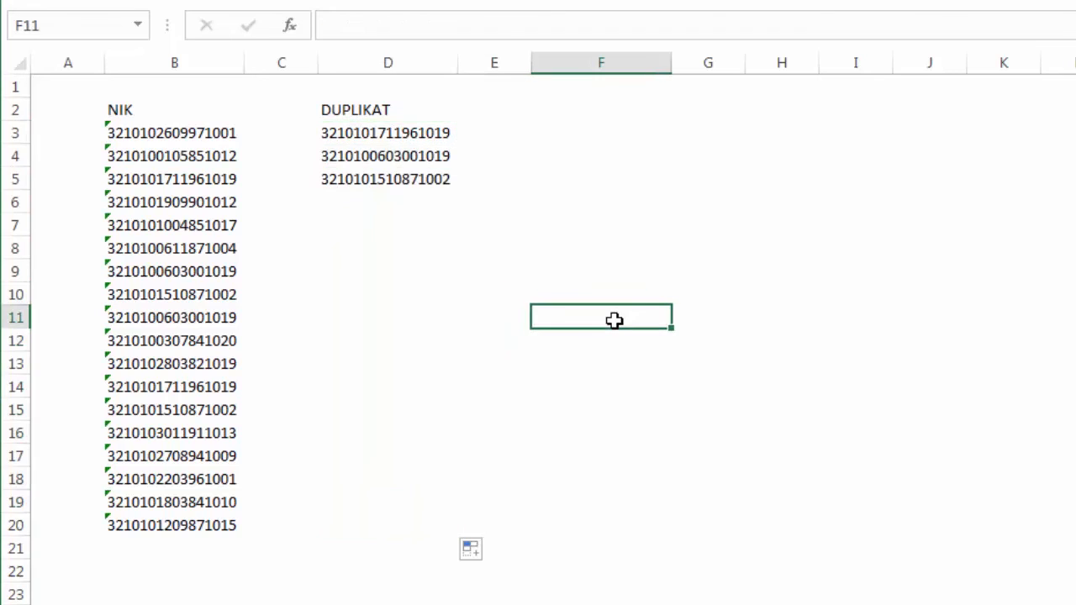
click(417, 132)
click(408, 153)
click(403, 179)
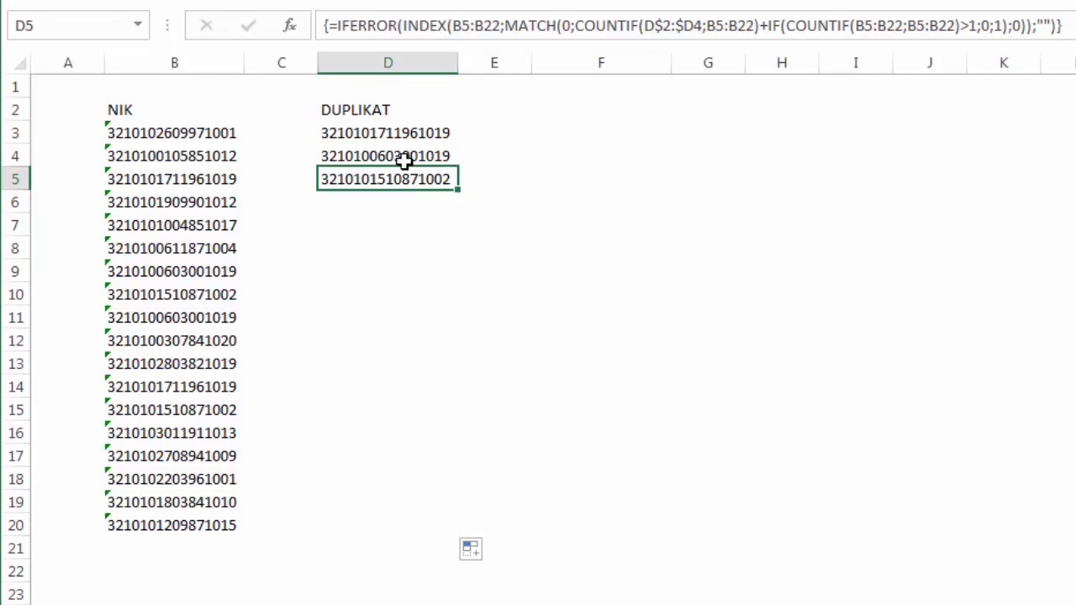
click(408, 136)
- Apply a Duplicate Values conditional formatting rule to B3:B20 with Light Red Fill with Dark Red Text
drag(216, 132, 193, 516)
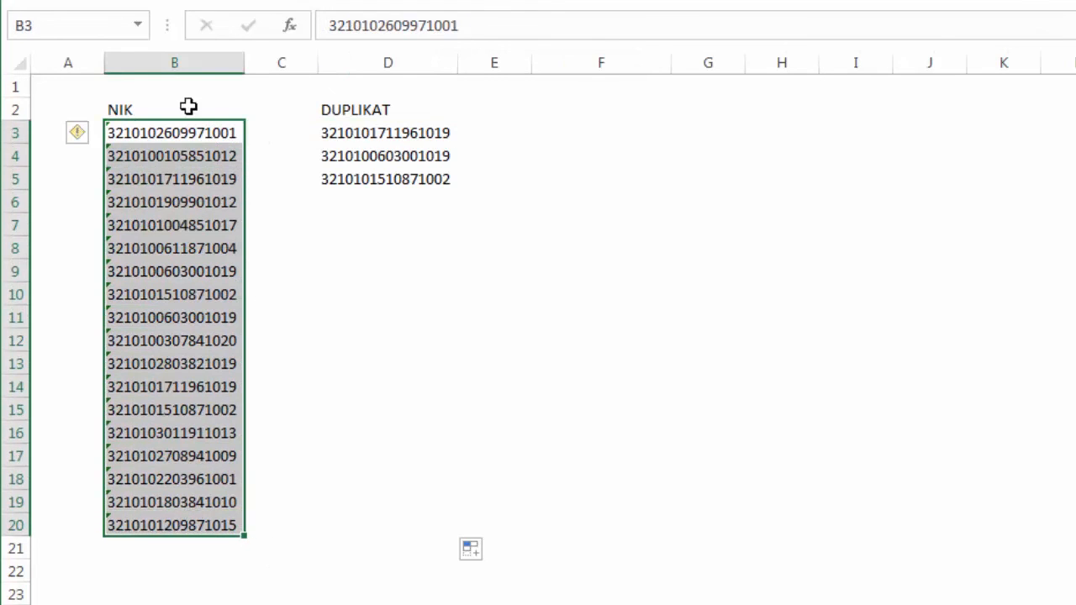
click(114, 26)
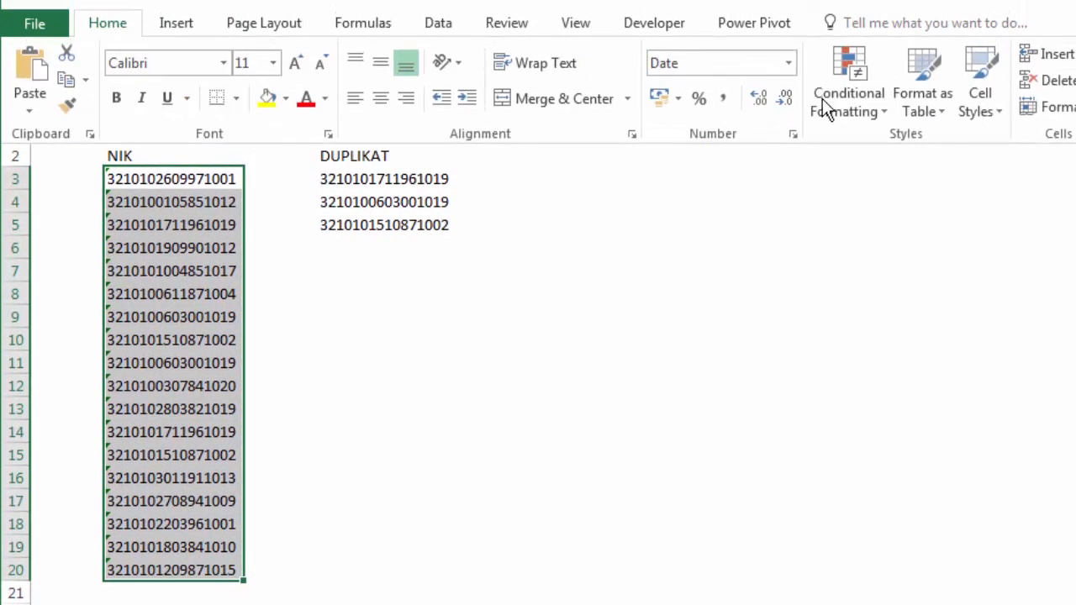
click(829, 98)
mouse_move(859, 142)
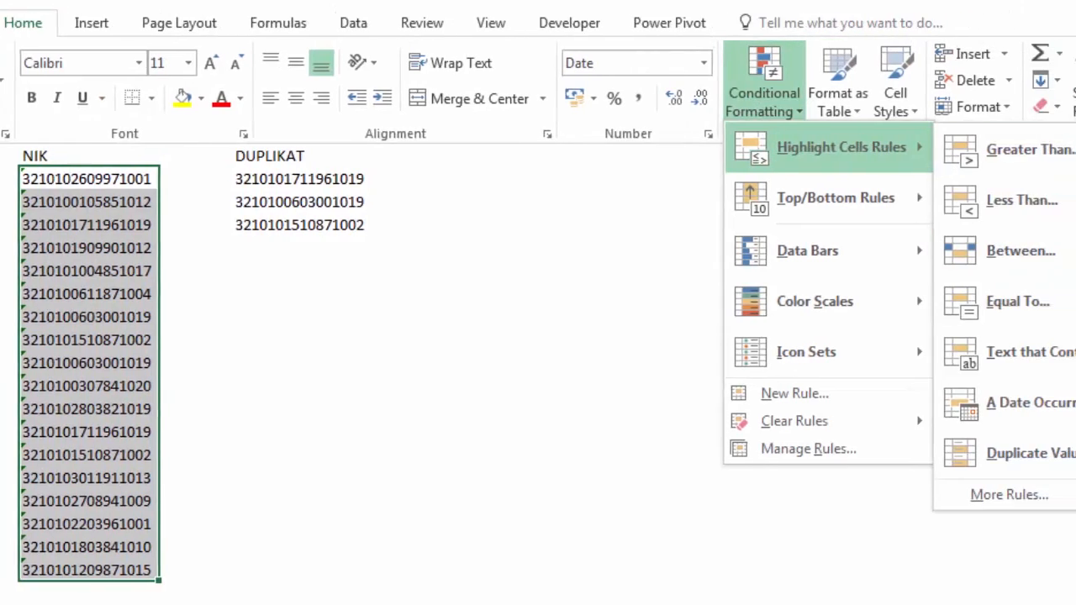
click(958, 454)
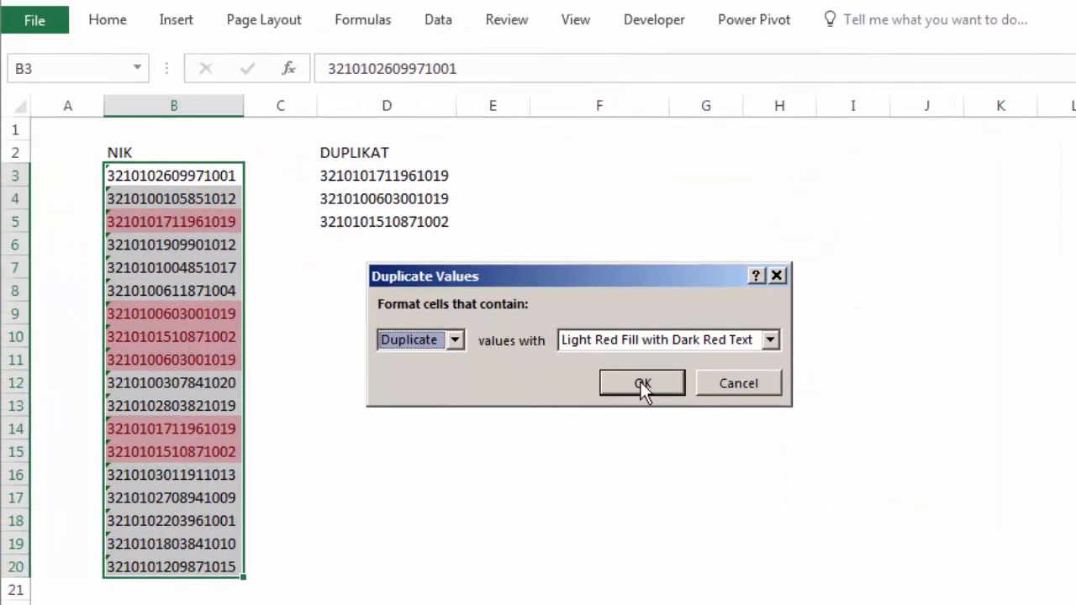
click(640, 382)
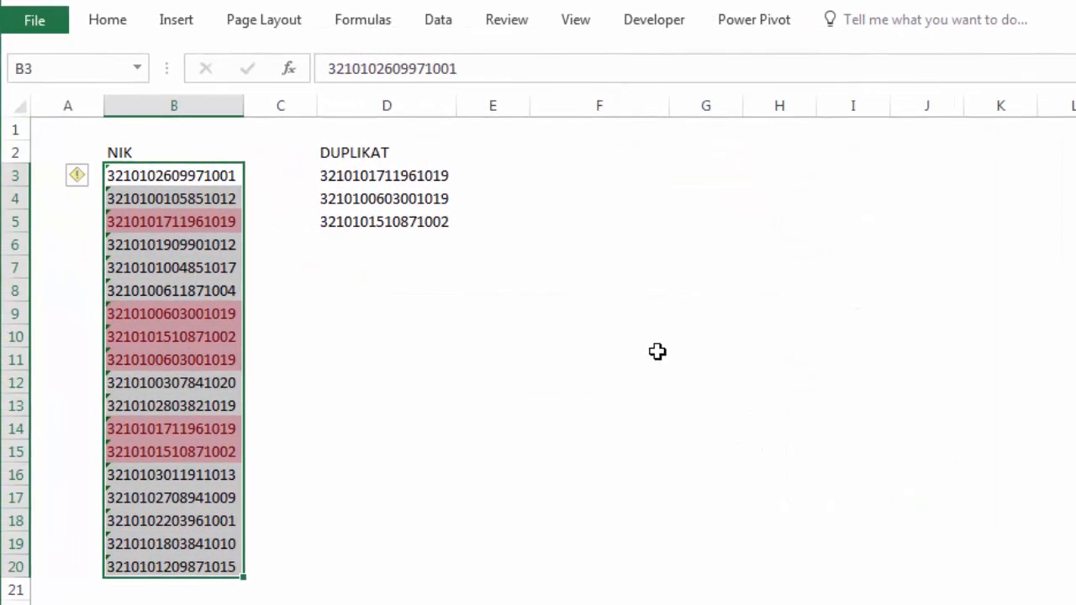
click(655, 355)
- Compare the highlighted NIK cells B5, B9:B11 and B14:B15 with the DUPLIKAT entries in D3:D5
click(190, 221)
ctrl+click(207, 314)
ctrl+click(211, 336)
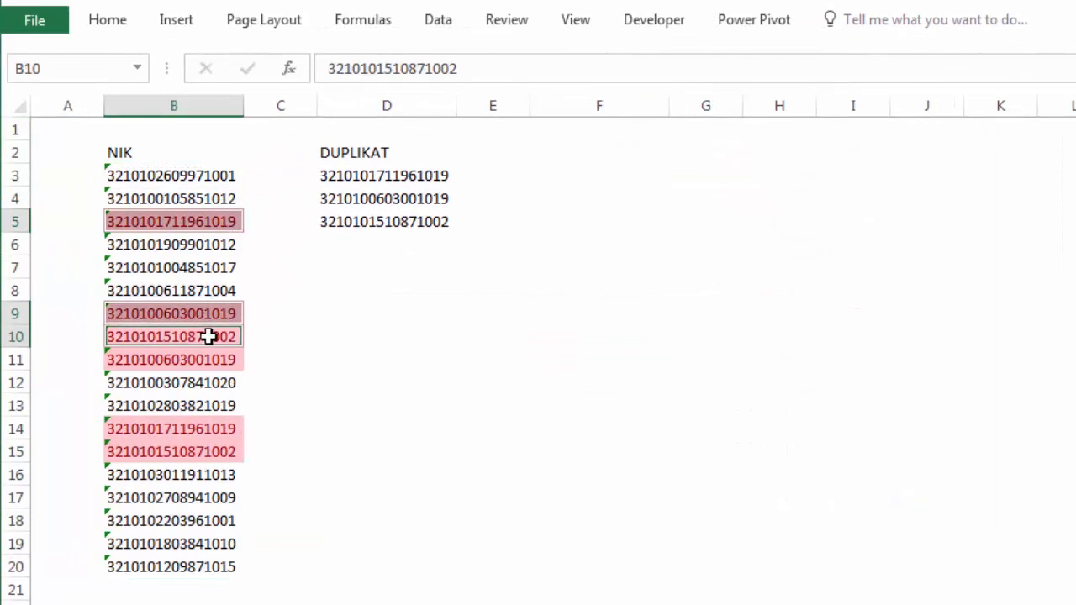
ctrl+click(210, 359)
ctrl+click(207, 426)
ctrl+click(200, 451)
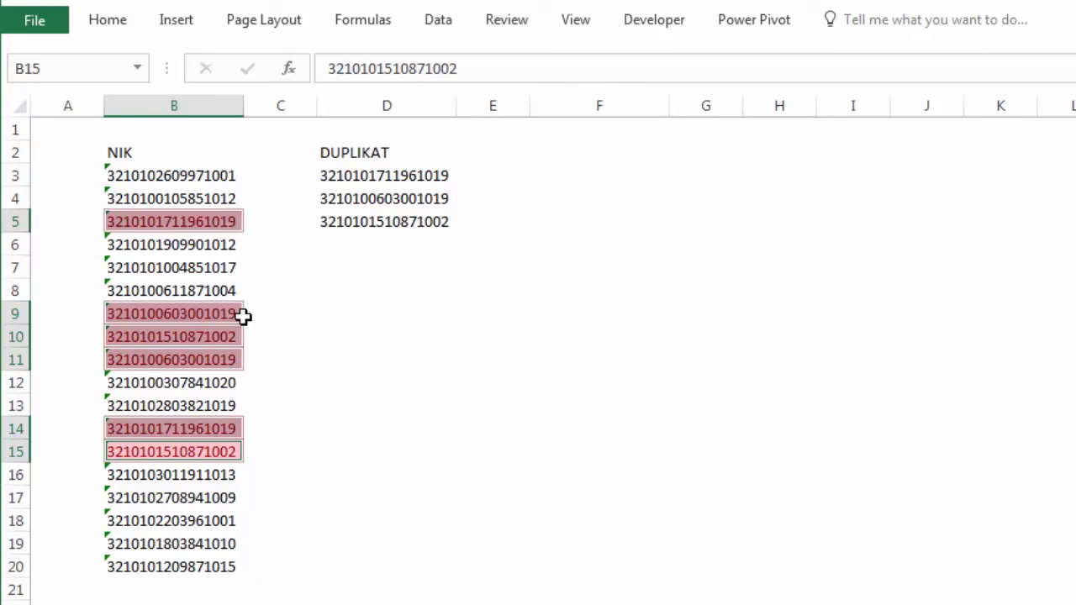
click(341, 175)
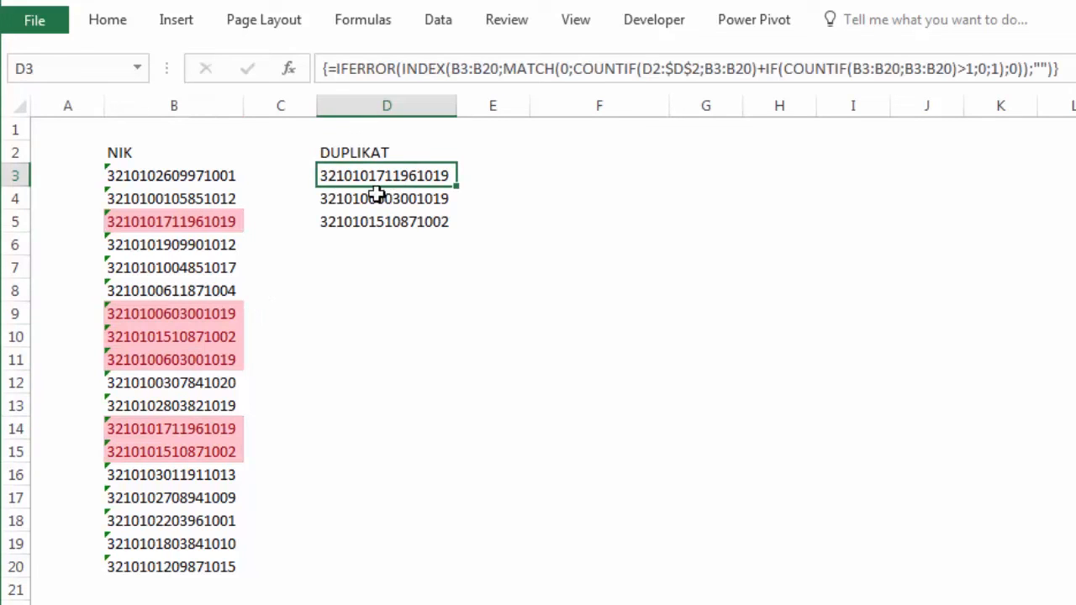
click(375, 197)
click(357, 220)
click(444, 377)
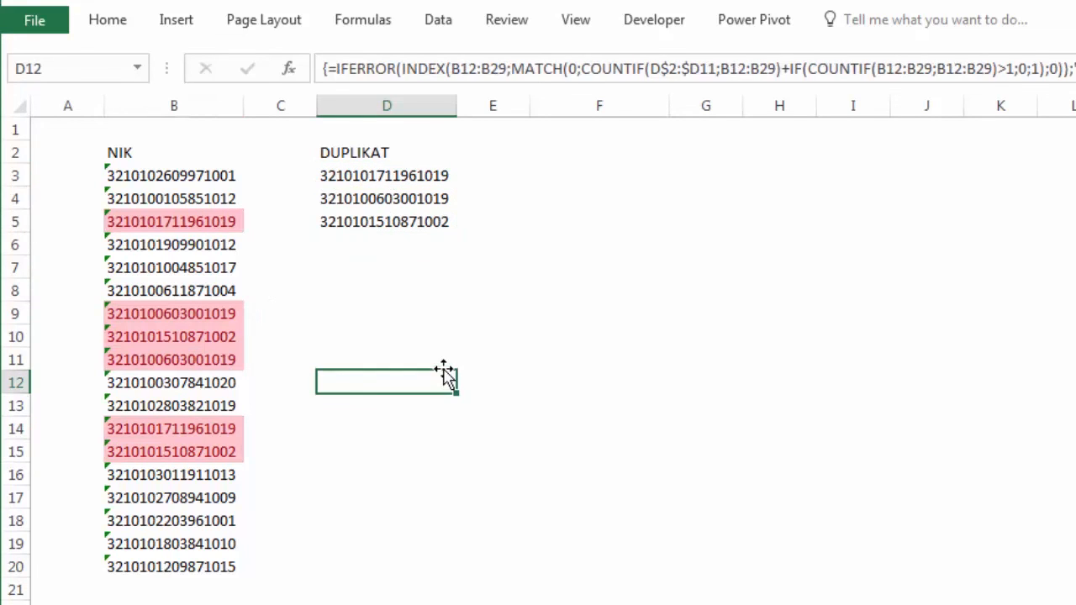